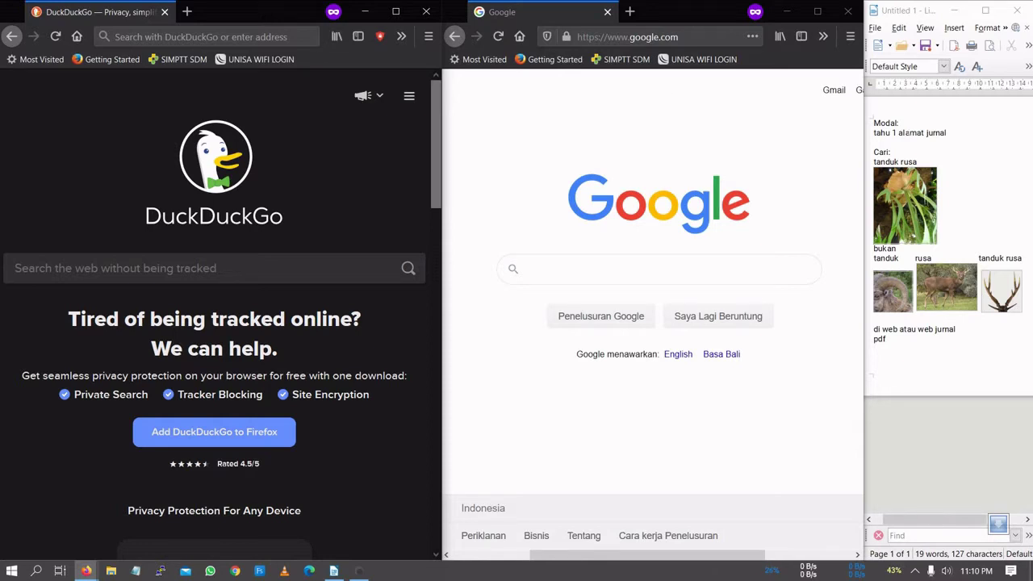
Review the search notes in the document: the known journal address, the term "tanduk rusa", and the unwanted meanings of "tanduk" and "rusa"
{"action": "triple_click", "coordinate": [905, 133]}
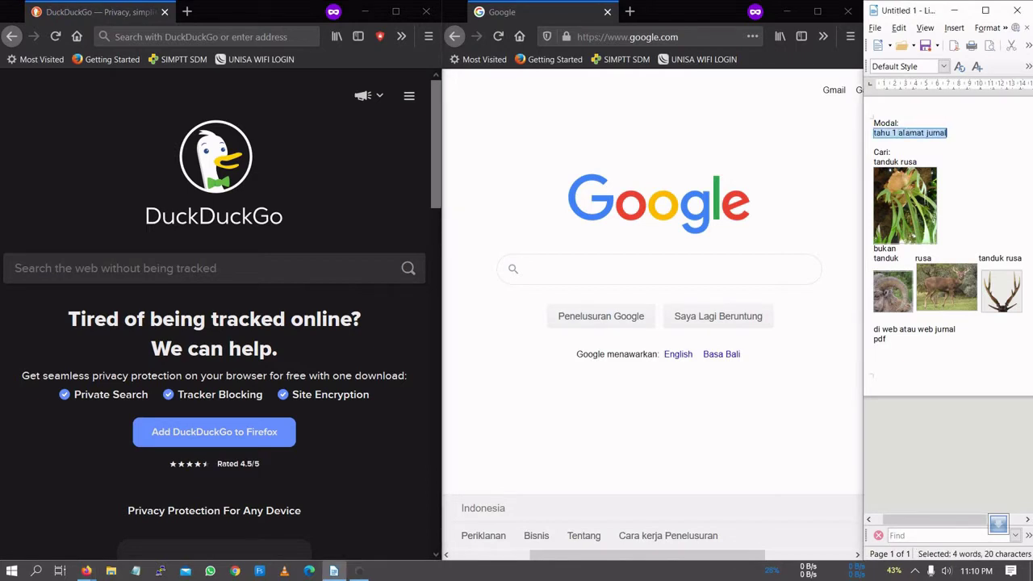
{"action": "left_click_drag", "start_coordinate": [874, 162], "coordinate": [917, 161]}
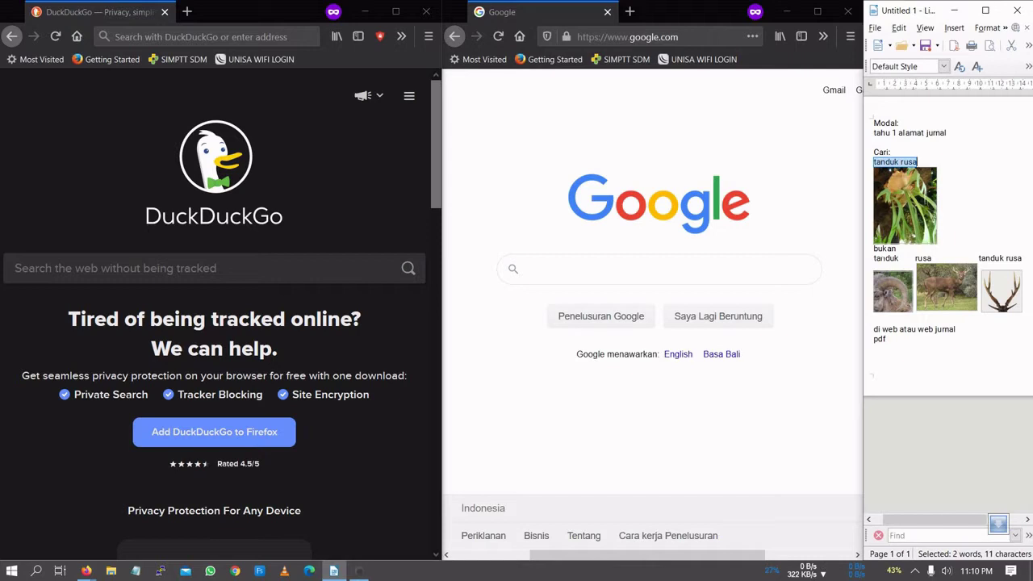
{"action": "double_click", "coordinate": [886, 259]}
{"action": "double_click", "coordinate": [923, 258]}
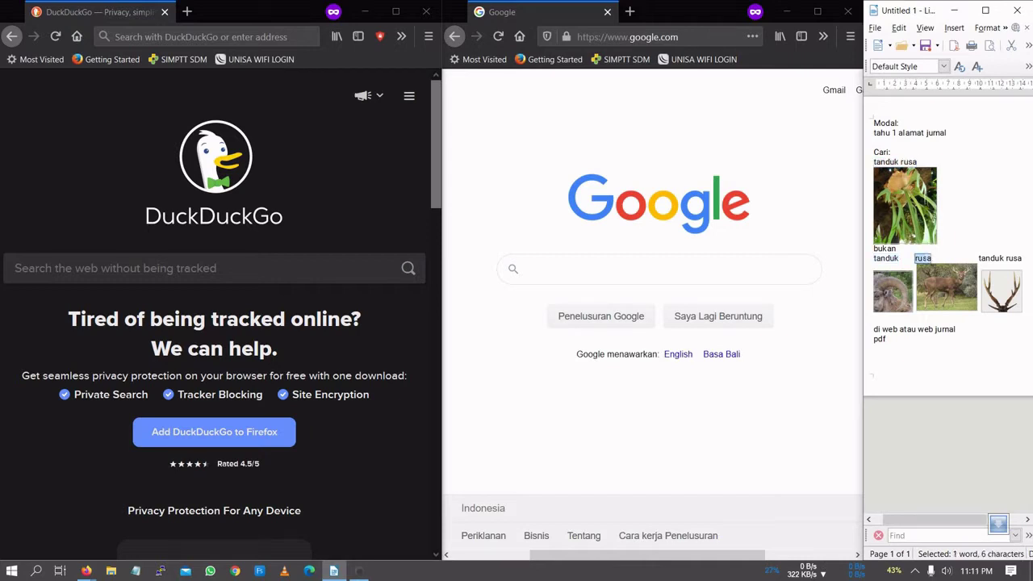
{"action": "left_click_drag", "start_coordinate": [981, 259], "coordinate": [1023, 303]}
{"action": "left_click", "coordinate": [993, 259]}
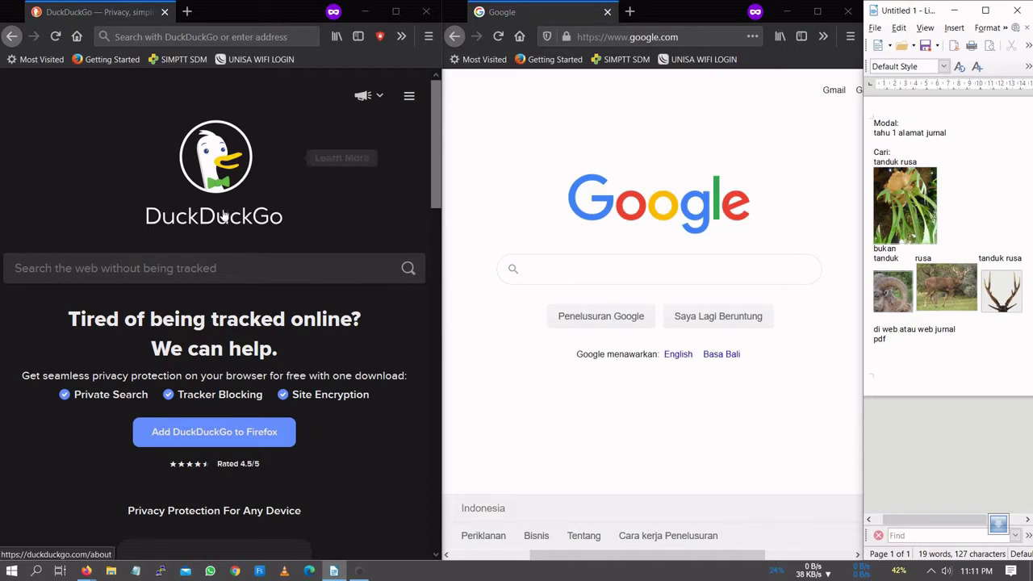
Search DuckDuckGo for "ducduckgo advanced search"
{"action": "left_click", "coordinate": [218, 265]}
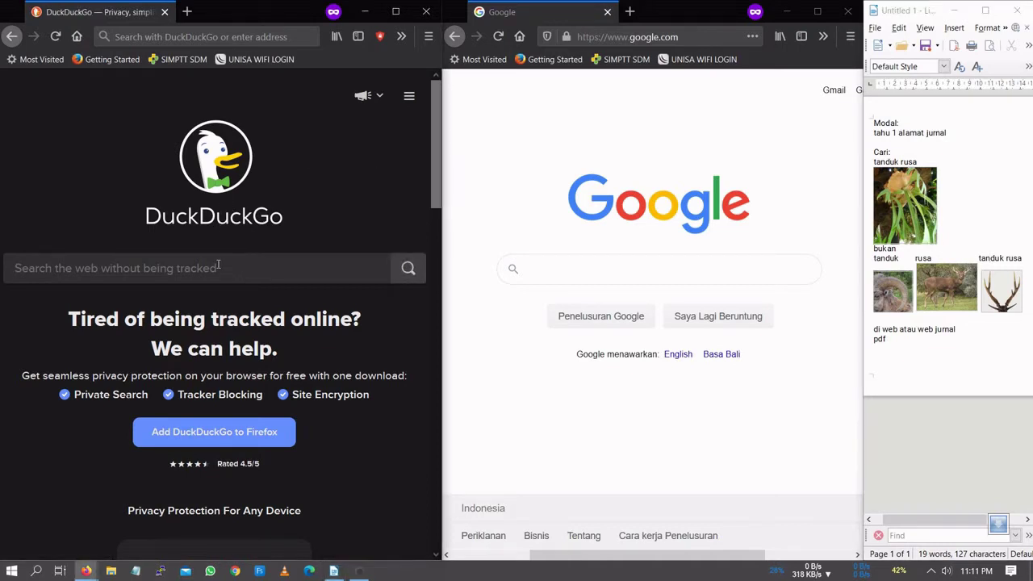
{"action": "type", "text": "ducd"}
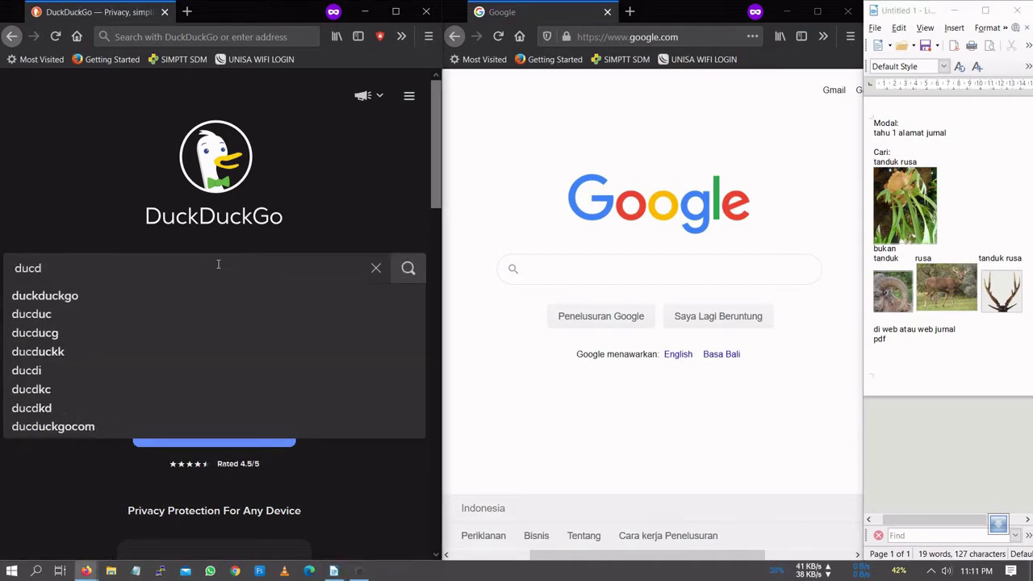
{"action": "type", "text": "uckgo"}
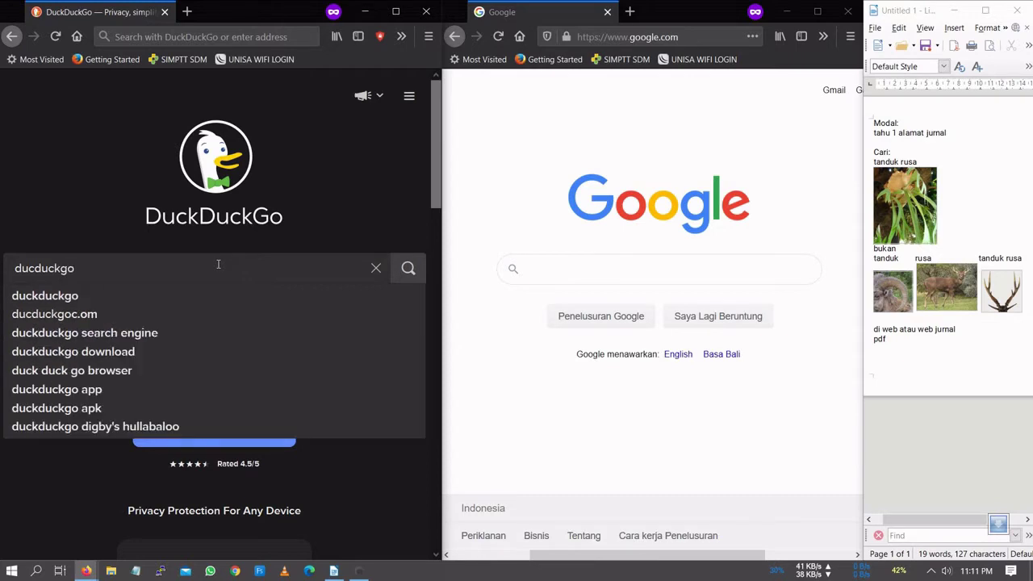
{"action": "type", "text": " adv"}
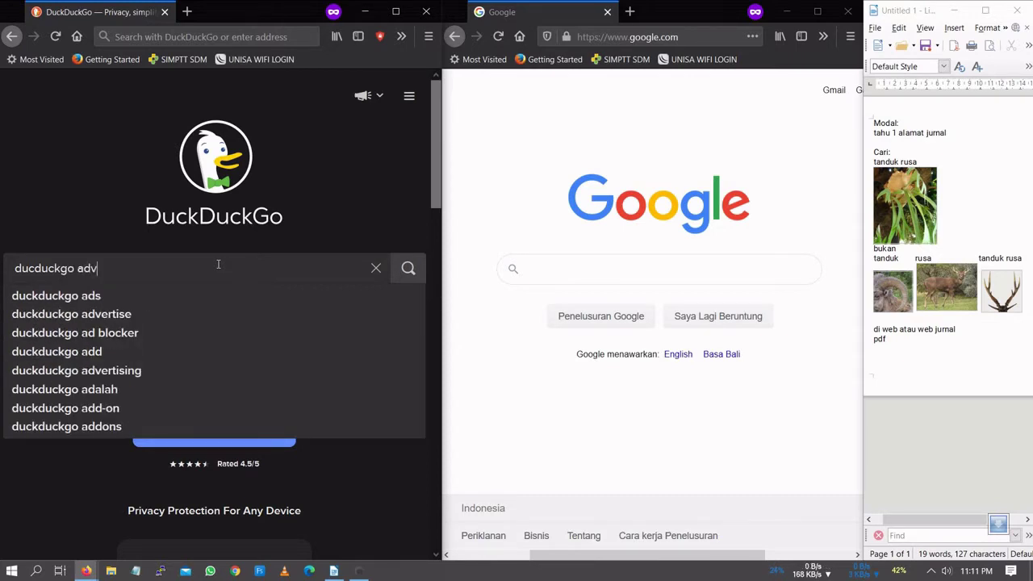
{"action": "type", "text": "anced"}
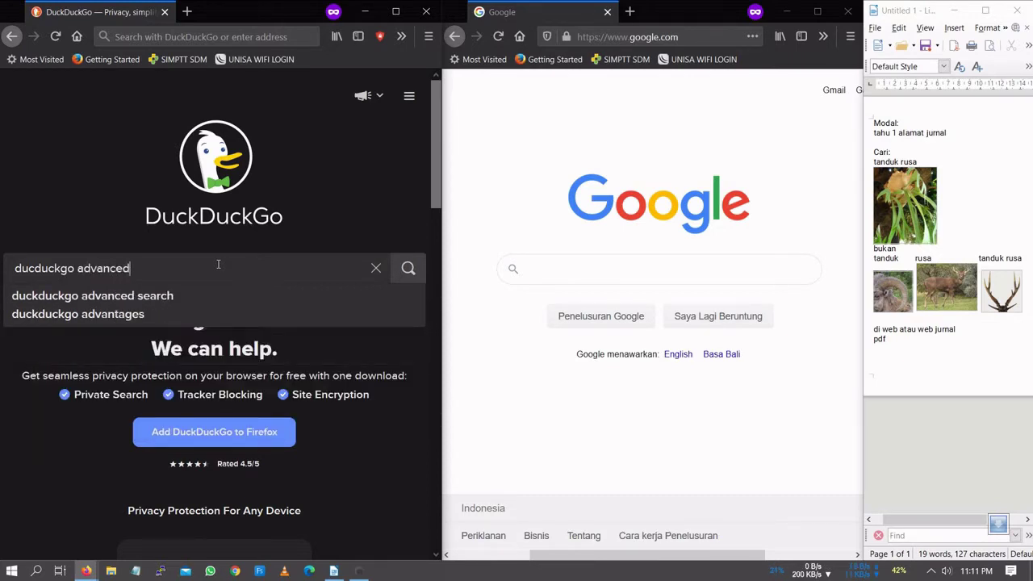
{"action": "type", "text": " sea"}
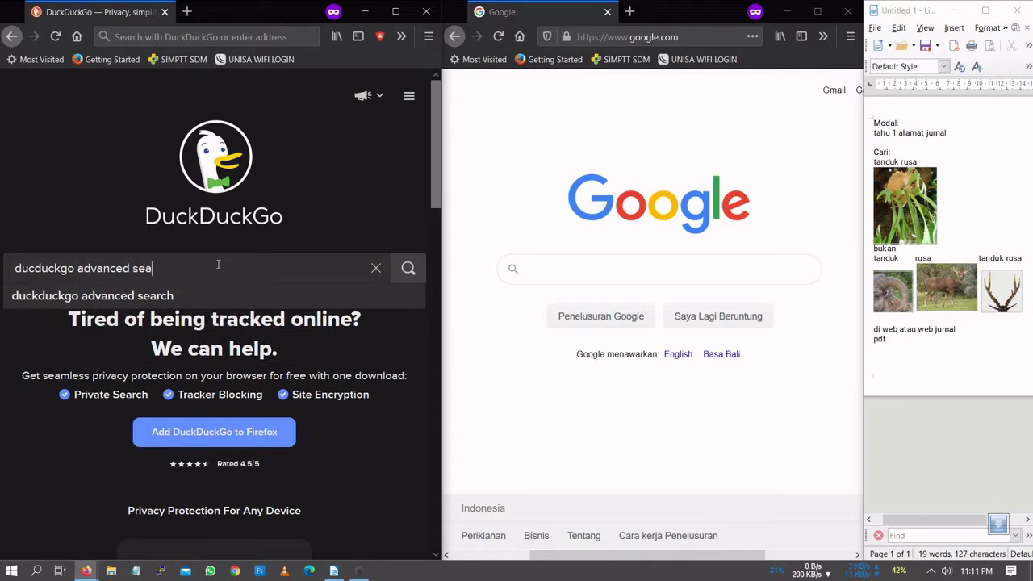
{"action": "type", "text": "rch"}
{"action": "key", "text": "Return"}
Search Google for "google advanced search" in the other browser window
{"action": "left_click", "coordinate": [575, 272]}
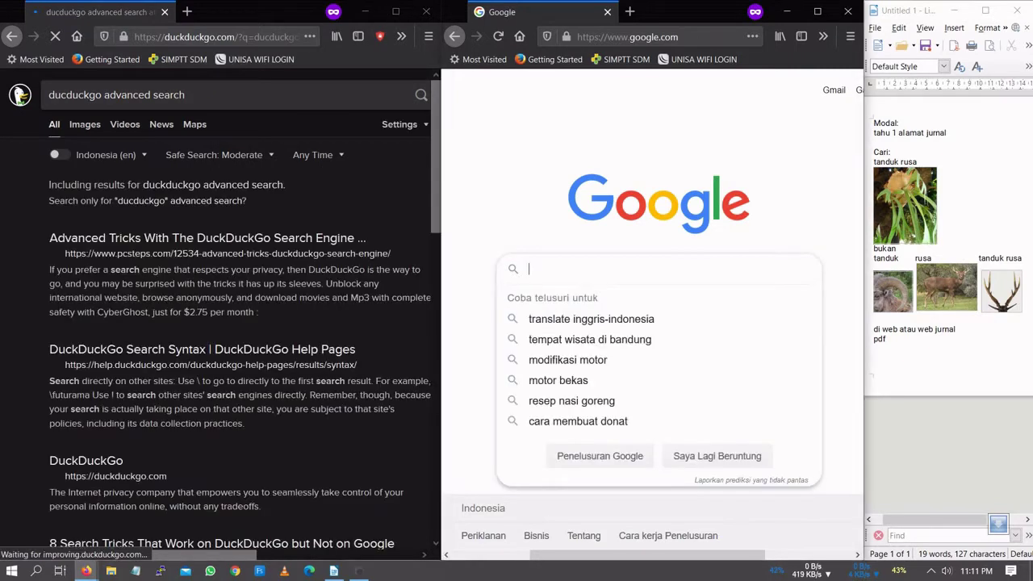
{"action": "type", "text": "goo"}
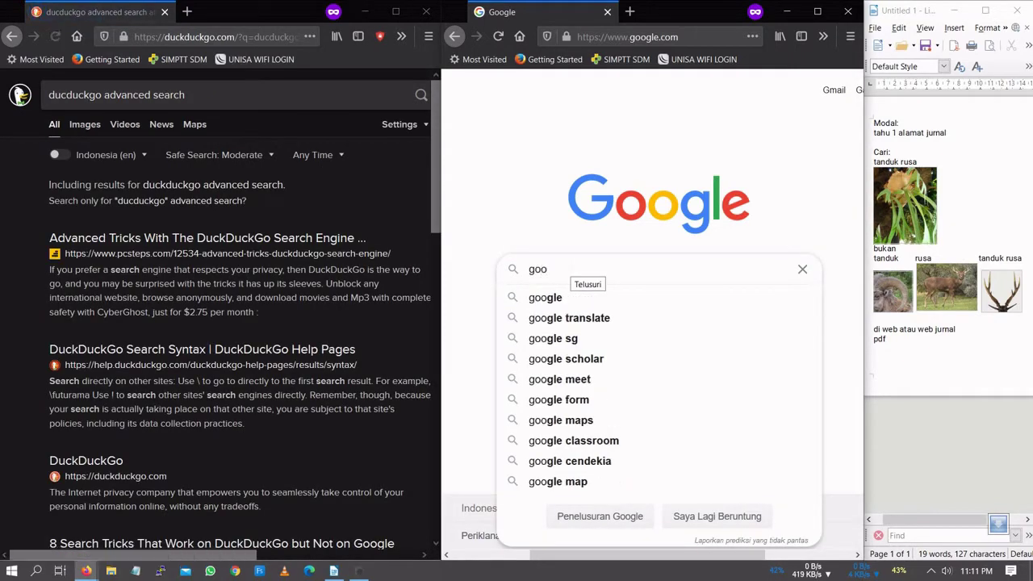
{"action": "type", "text": "gle "}
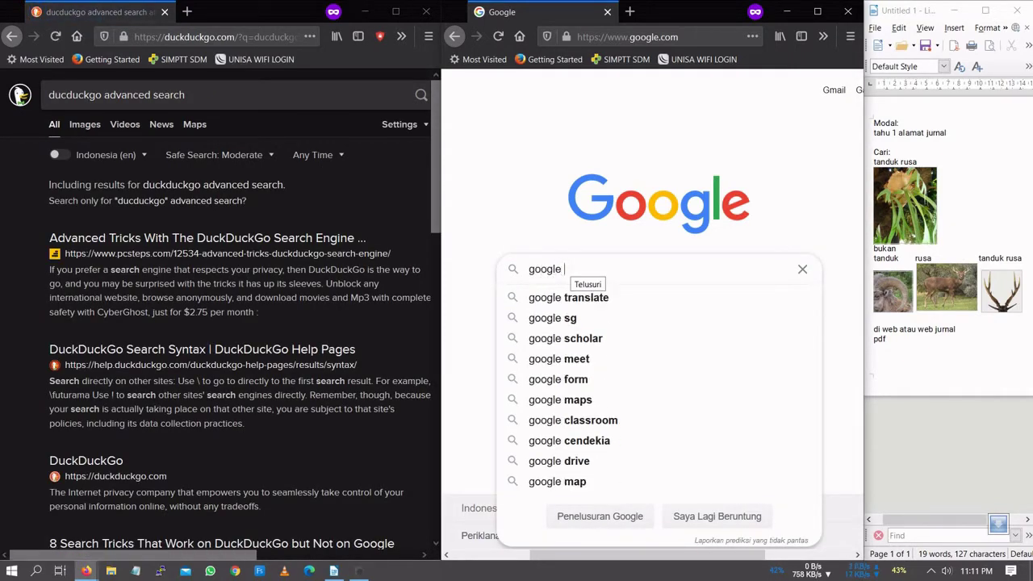
{"action": "type", "text": "adva"}
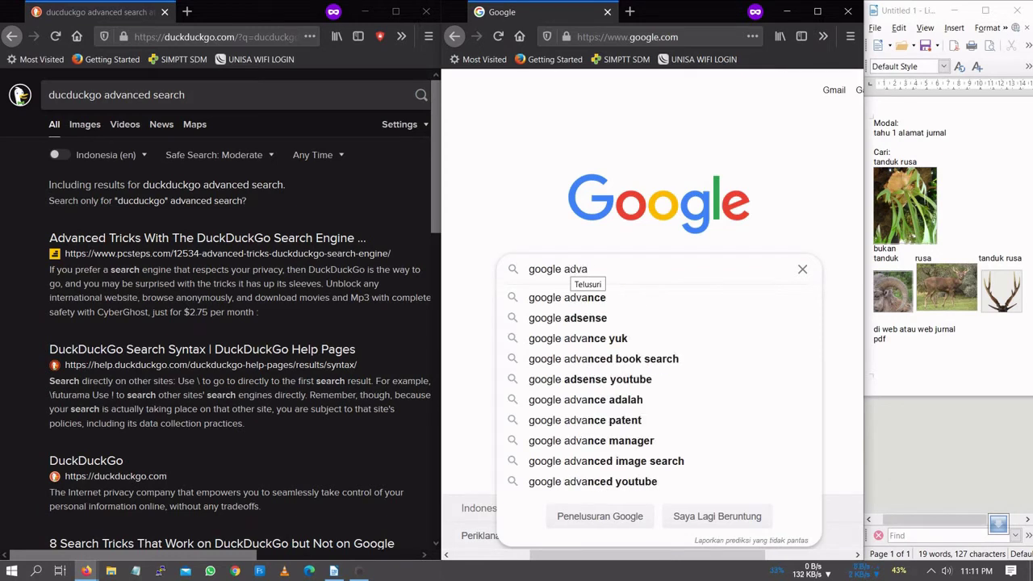
{"action": "type", "text": "nced "}
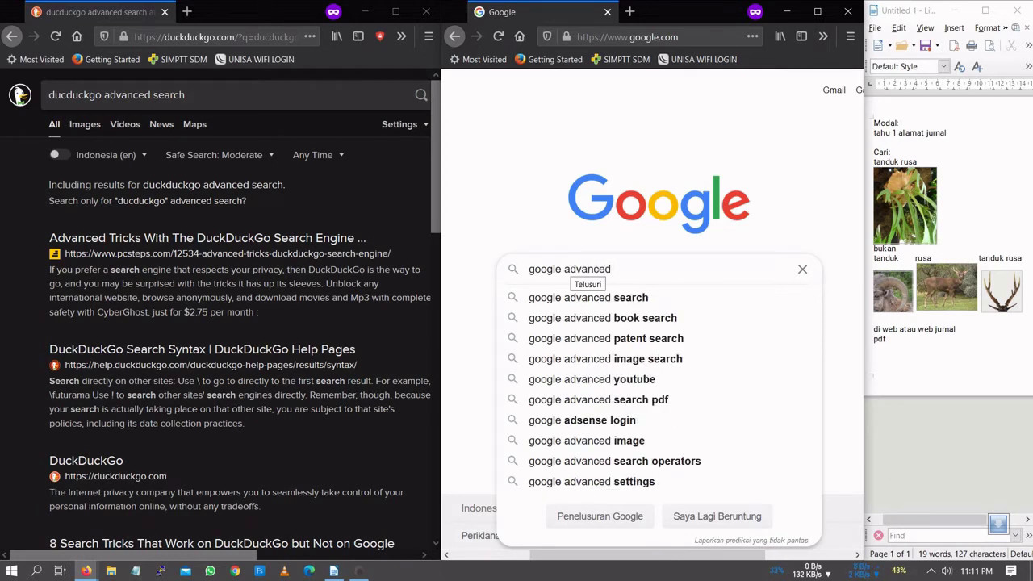
{"action": "type", "text": "search"}
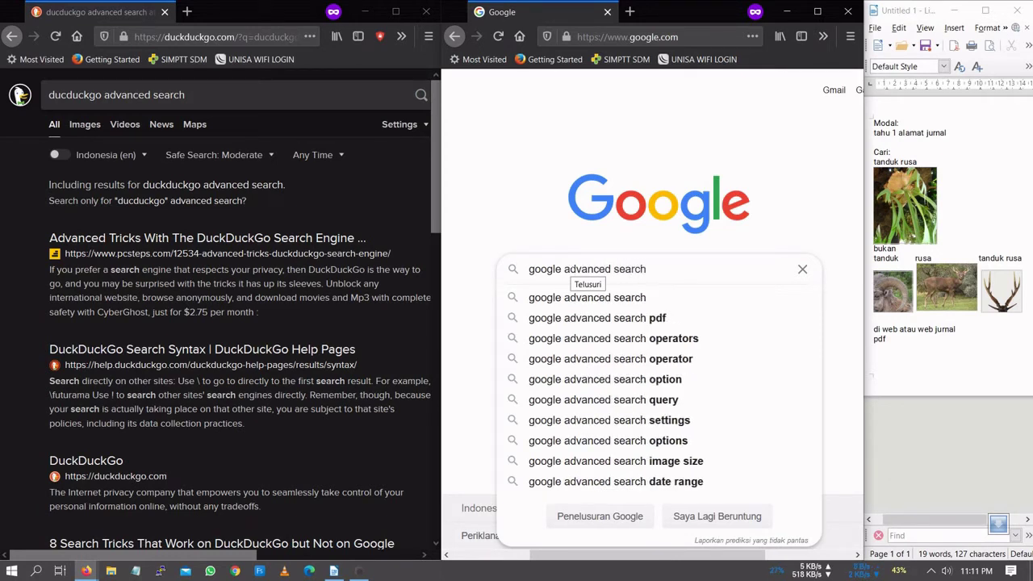
{"action": "key", "text": "Return"}
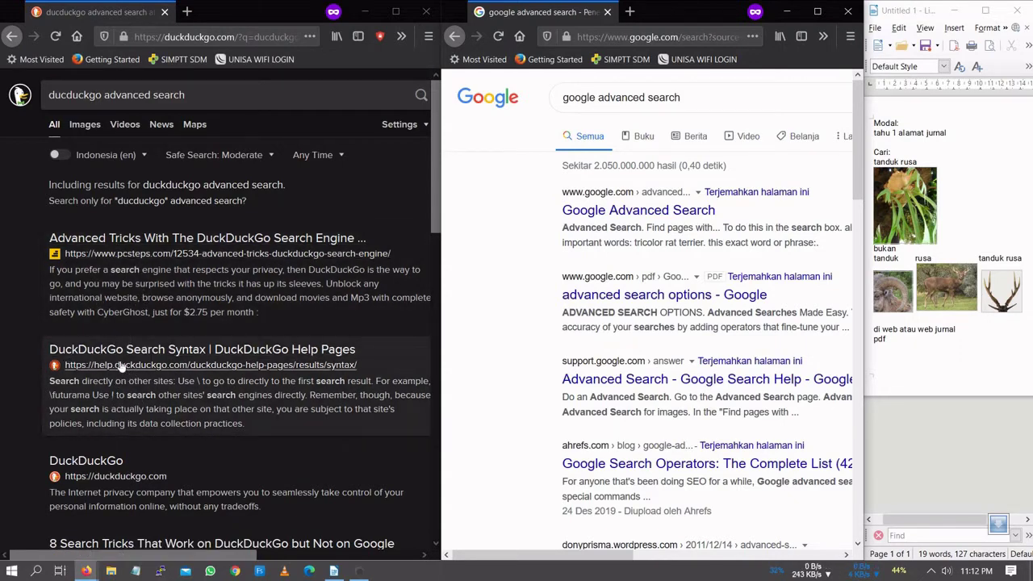
Open the DuckDuckGo Search Syntax help page and the Google Advanced Search page from their respective search results
{"action": "left_click", "coordinate": [167, 358]}
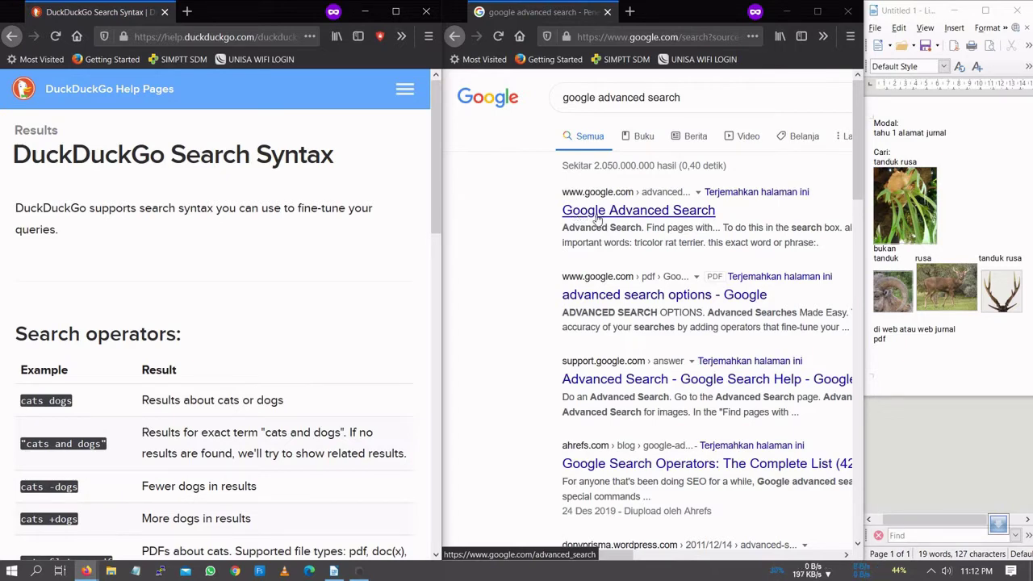
{"action": "left_click", "coordinate": [596, 220]}
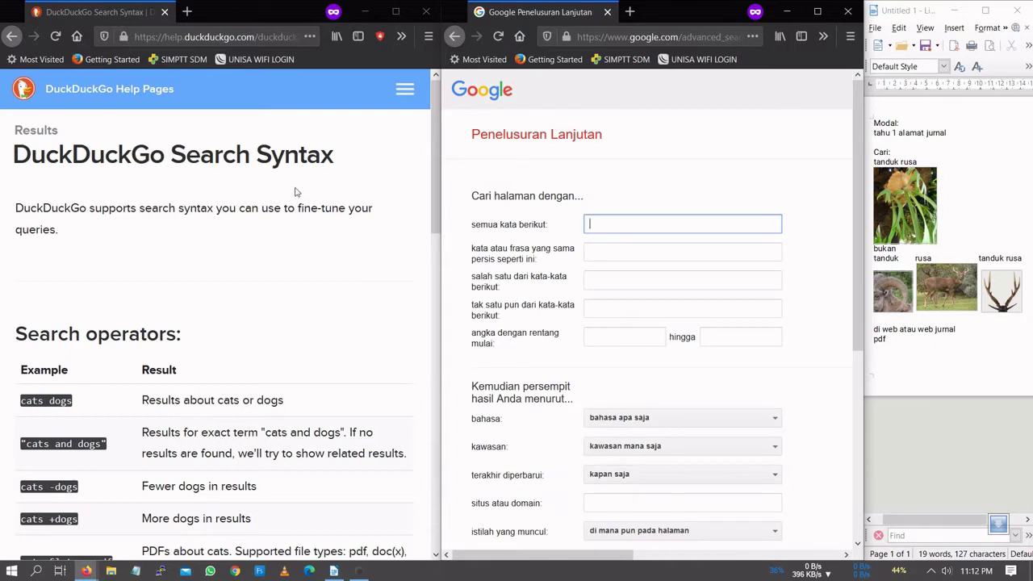
Examine the search operators and other syntax tips on the DuckDuckGo help page at full window size, then restore the window
{"action": "left_click", "coordinate": [395, 15]}
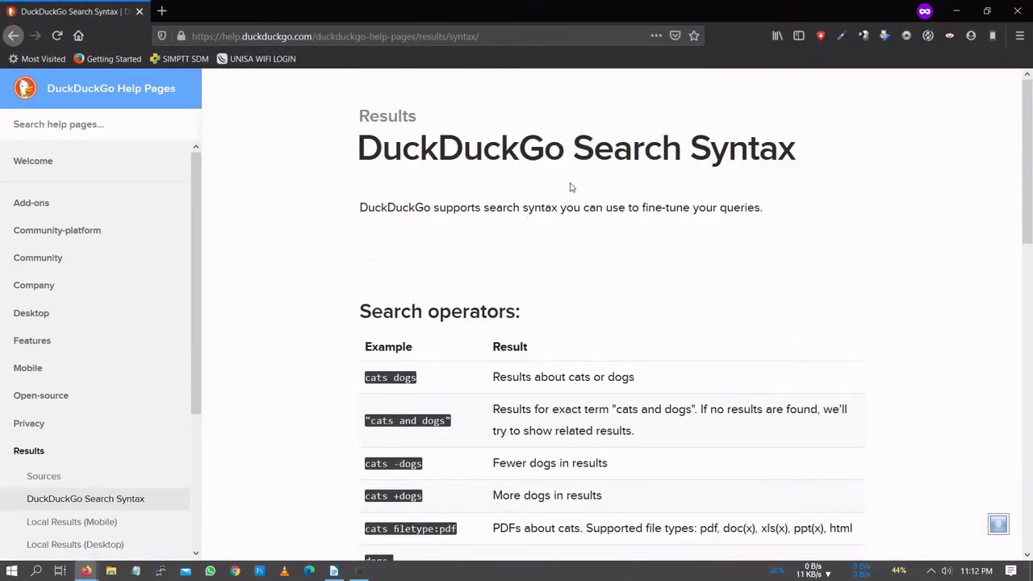
{"action": "scroll", "coordinate": [473, 252], "scroll_direction": "down", "scroll_amount": 3}
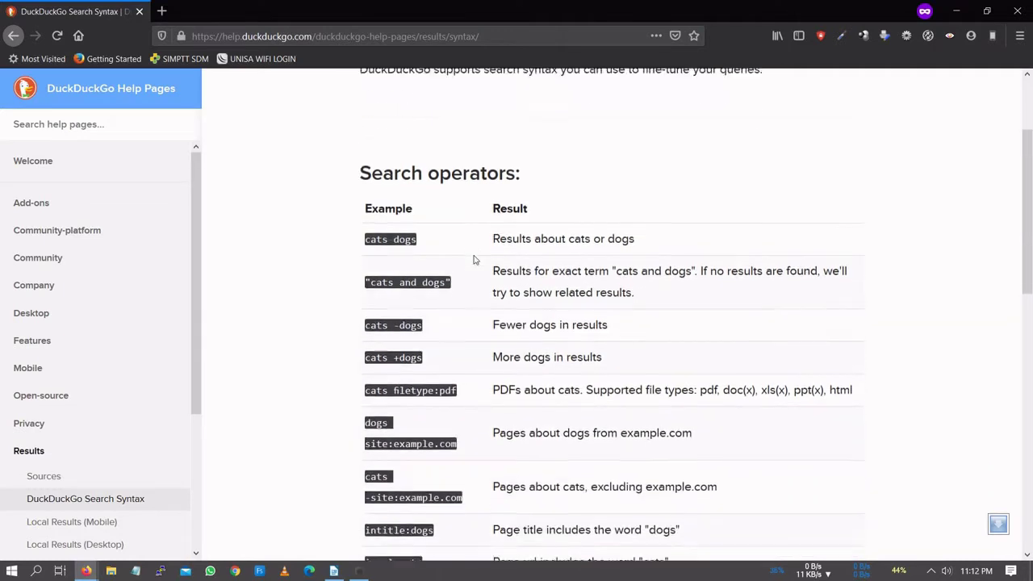
{"action": "scroll", "coordinate": [474, 259], "scroll_direction": "down", "scroll_amount": 2}
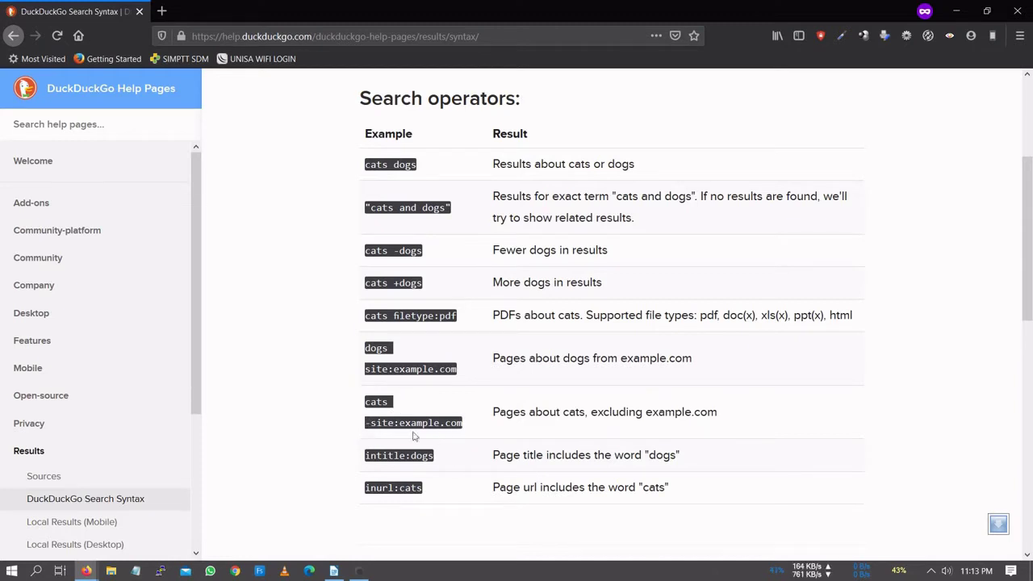
{"action": "scroll", "coordinate": [418, 446], "scroll_direction": "down", "scroll_amount": 3}
{"action": "scroll", "coordinate": [402, 395], "scroll_direction": "down", "scroll_amount": 7}
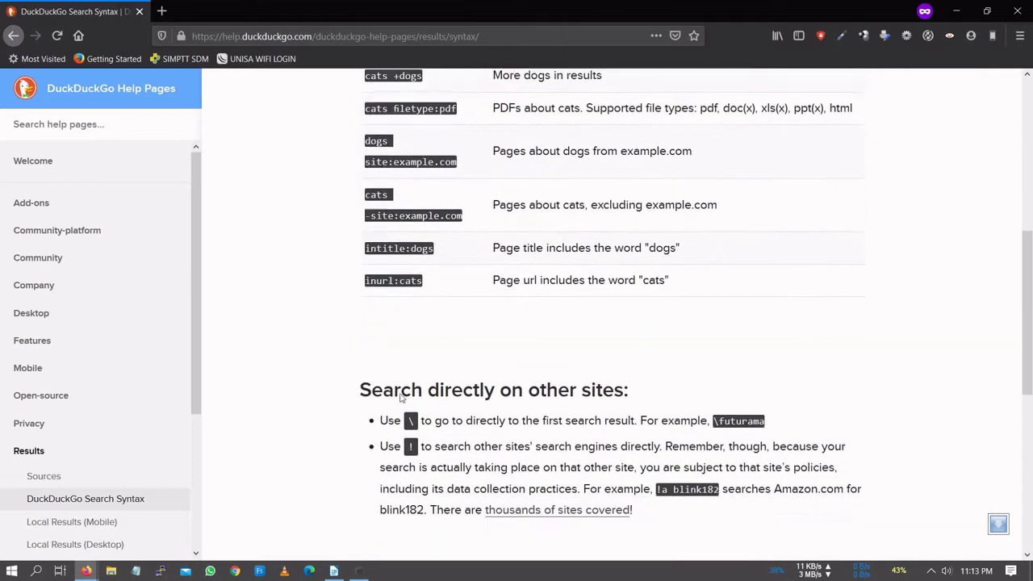
{"action": "scroll", "coordinate": [402, 388], "scroll_direction": "down", "scroll_amount": 3}
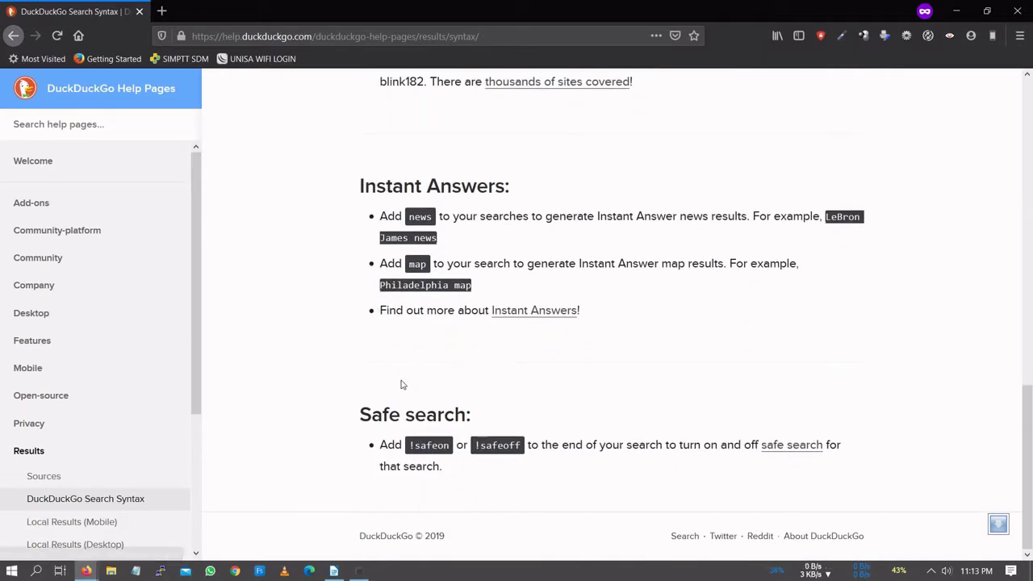
{"action": "scroll", "coordinate": [402, 386], "scroll_direction": "up", "scroll_amount": 14}
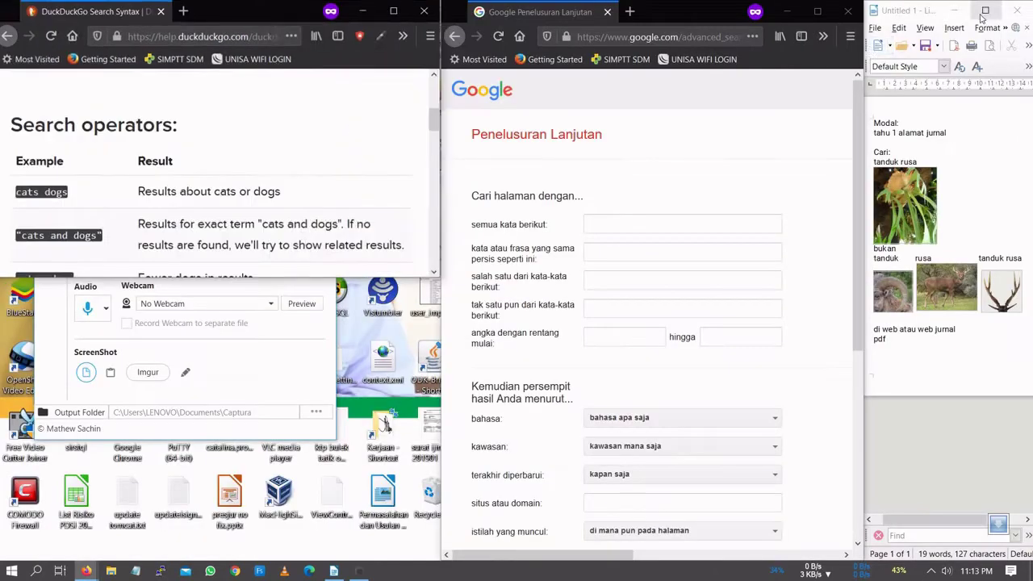
{"action": "left_click", "coordinate": [987, 10]}
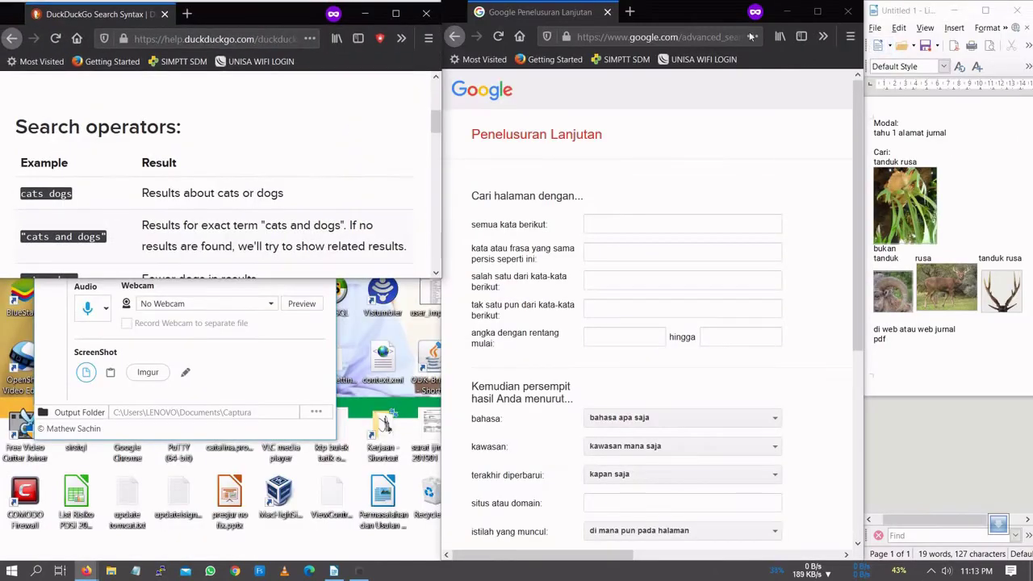
Examine the word, language, region, domain and file type fields of Google's advanced search form at full window size, then restore the window
{"action": "left_click", "coordinate": [818, 11]}
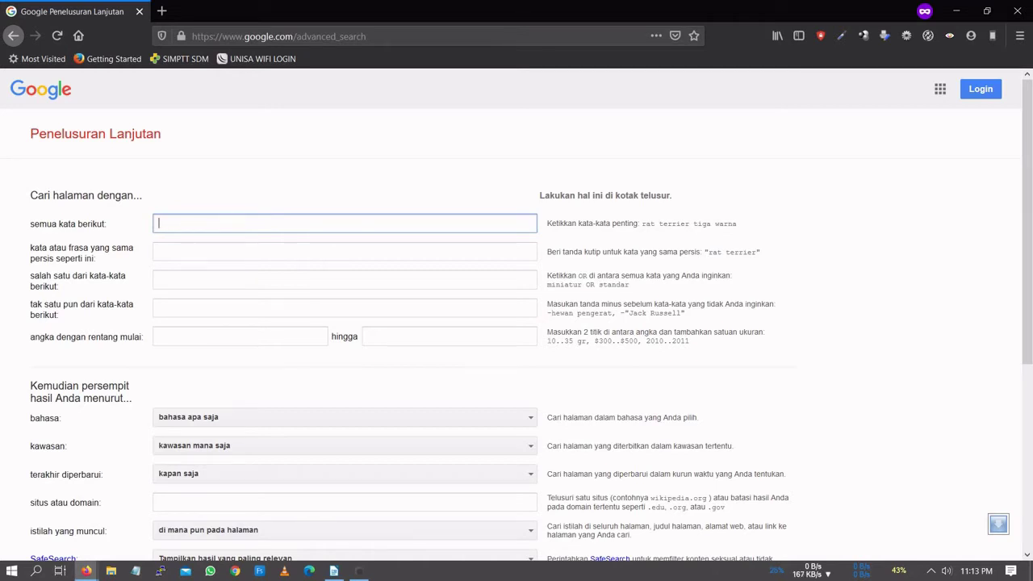
{"action": "scroll", "coordinate": [563, 323], "scroll_direction": "down", "scroll_amount": 3}
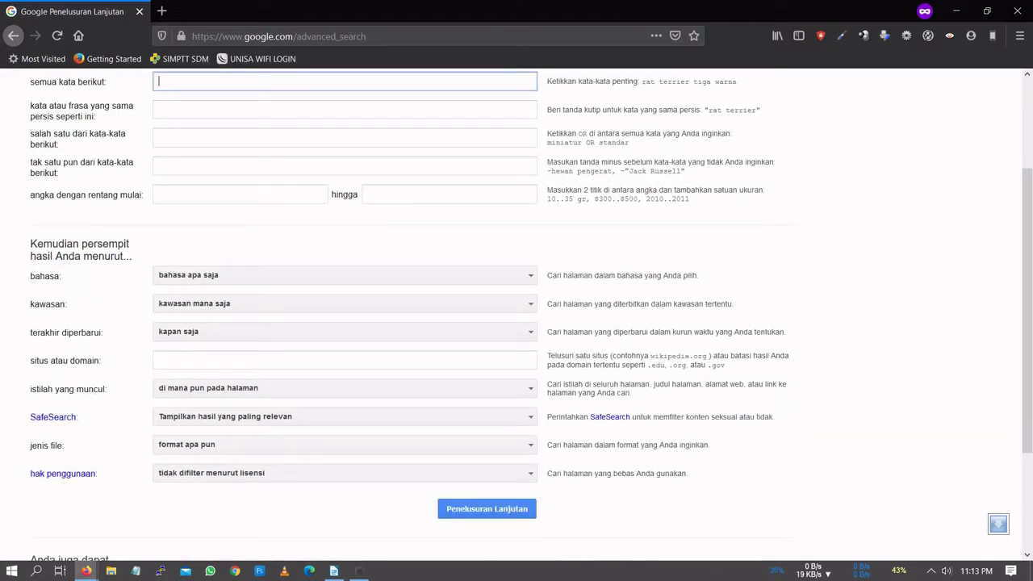
{"action": "scroll", "coordinate": [580, 349], "scroll_direction": "down", "scroll_amount": 1}
{"action": "scroll", "coordinate": [580, 349], "scroll_direction": "down", "scroll_amount": 3}
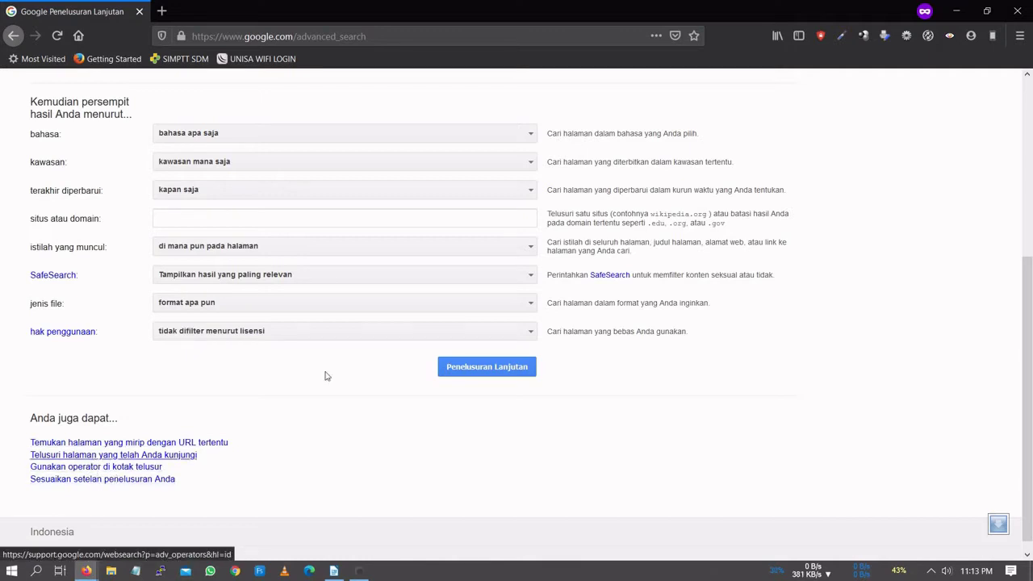
{"action": "left_click", "coordinate": [983, 14]}
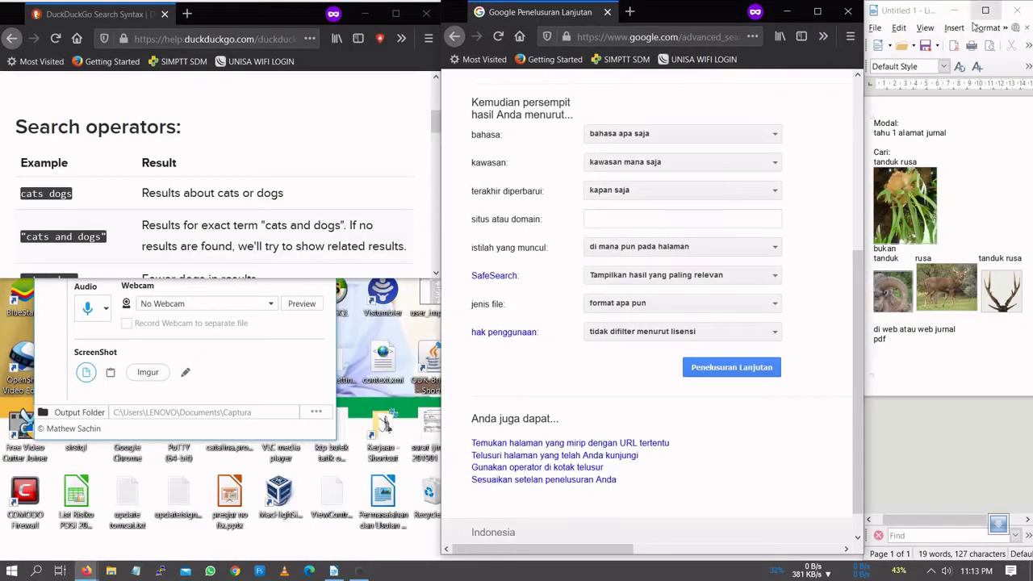
Extend the DuckDuckGo window to full screen height and return both browser windows to their advanced search results
{"action": "left_click_drag", "start_coordinate": [396, 278], "coordinate": [389, 546]}
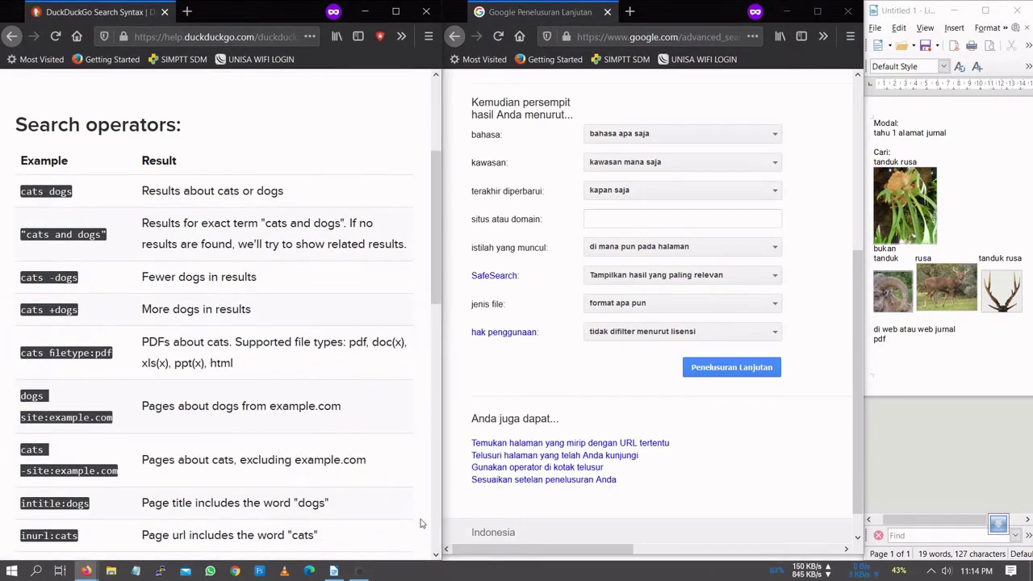
{"action": "left_click", "coordinate": [54, 42]}
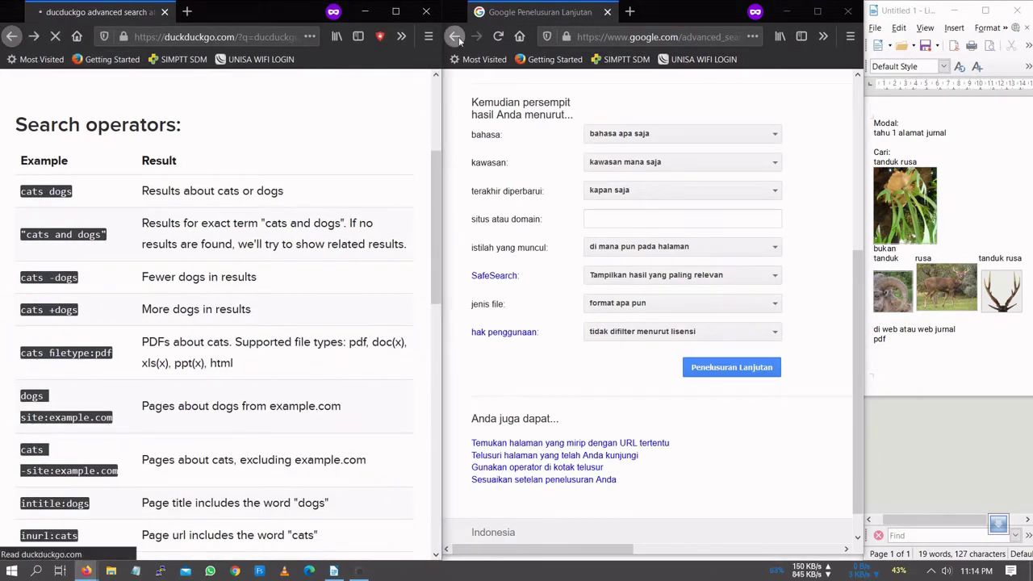
{"action": "left_click", "coordinate": [454, 36]}
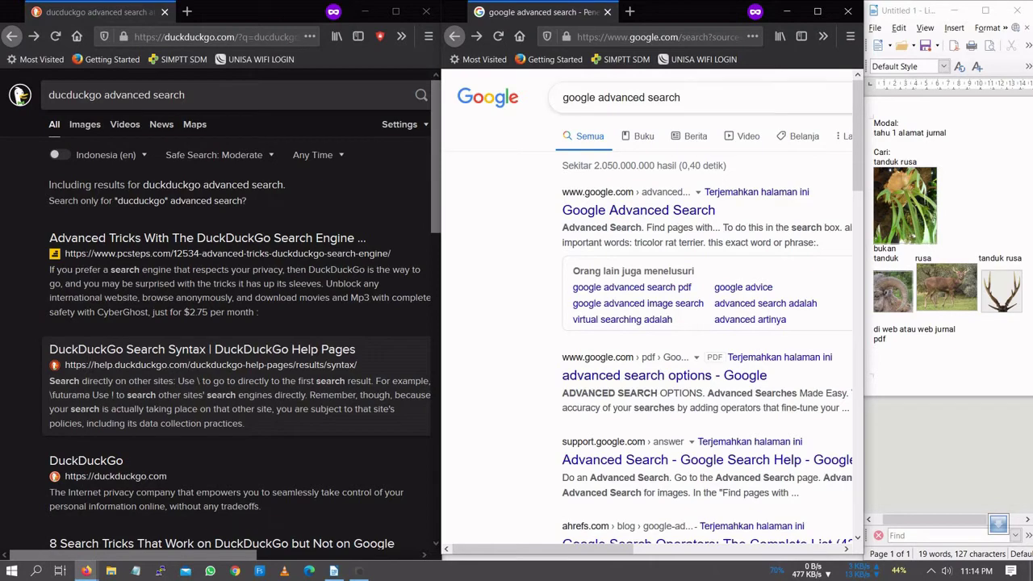
Replace the Google search query with related:proquest.com
{"action": "left_click_drag", "start_coordinate": [682, 96], "coordinate": [561, 98]}
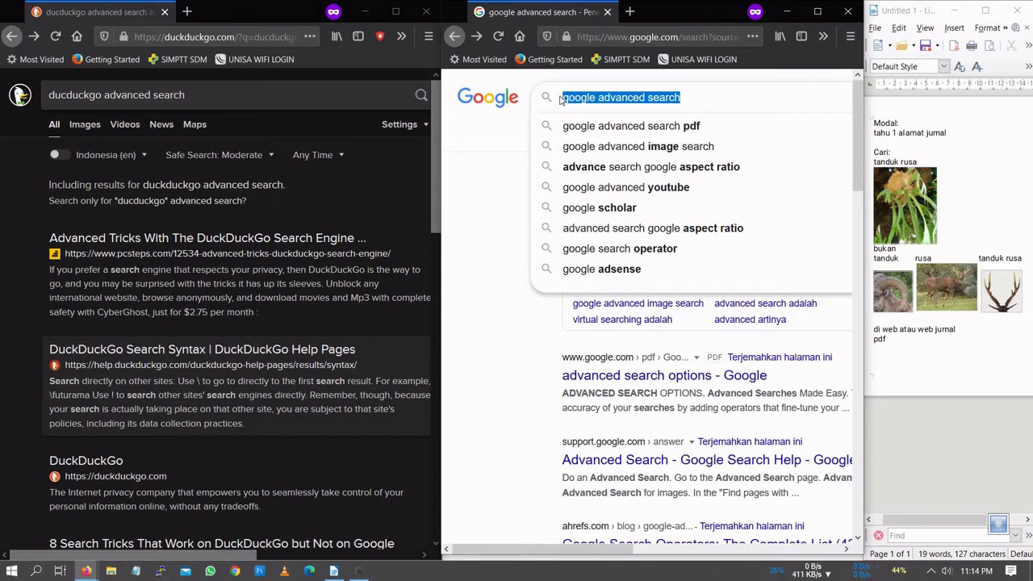
{"action": "type", "text": "rel"}
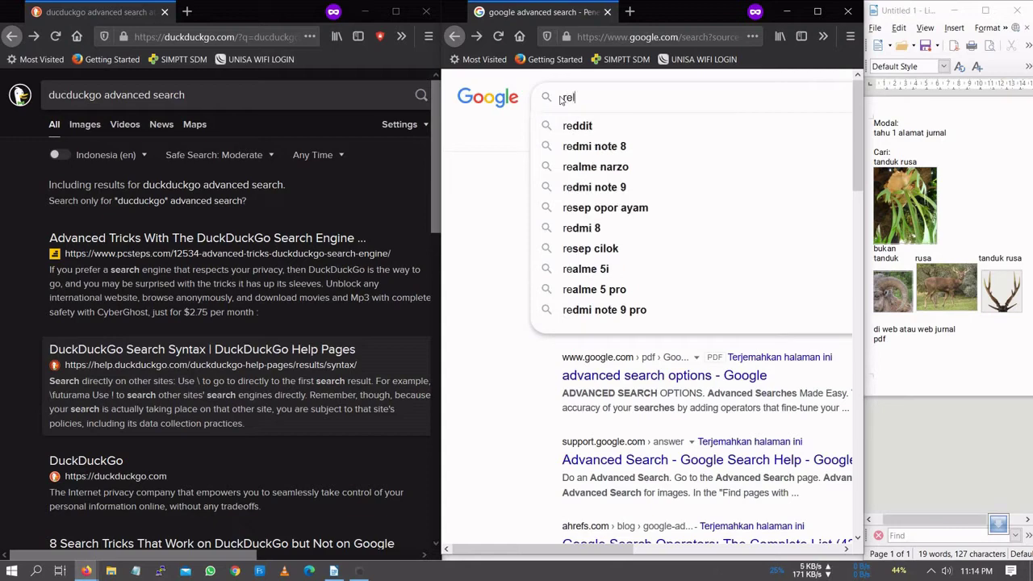
{"action": "type", "text": "ated"}
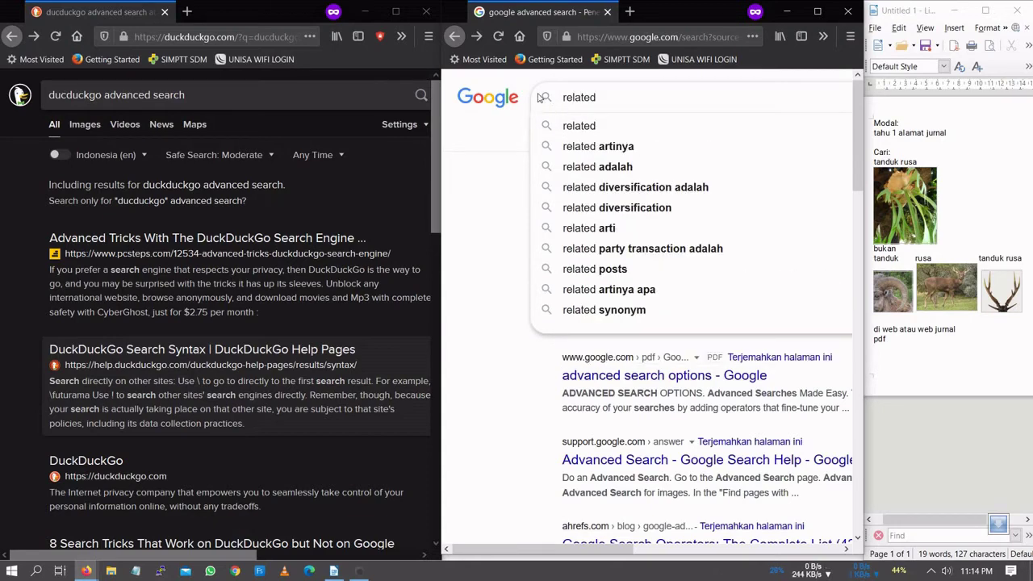
{"action": "type", "text": ":"}
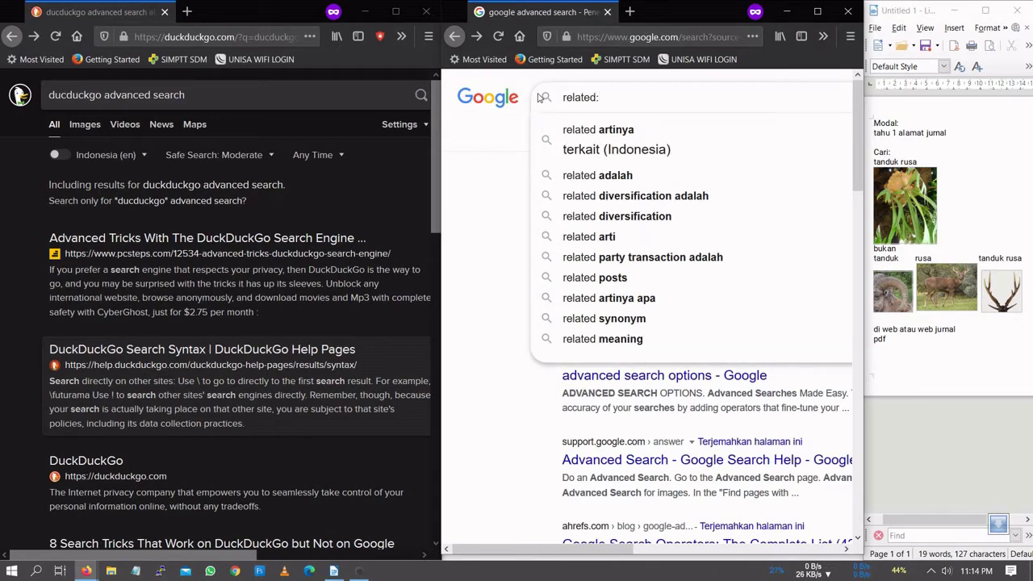
{"action": "type", "text": "p"}
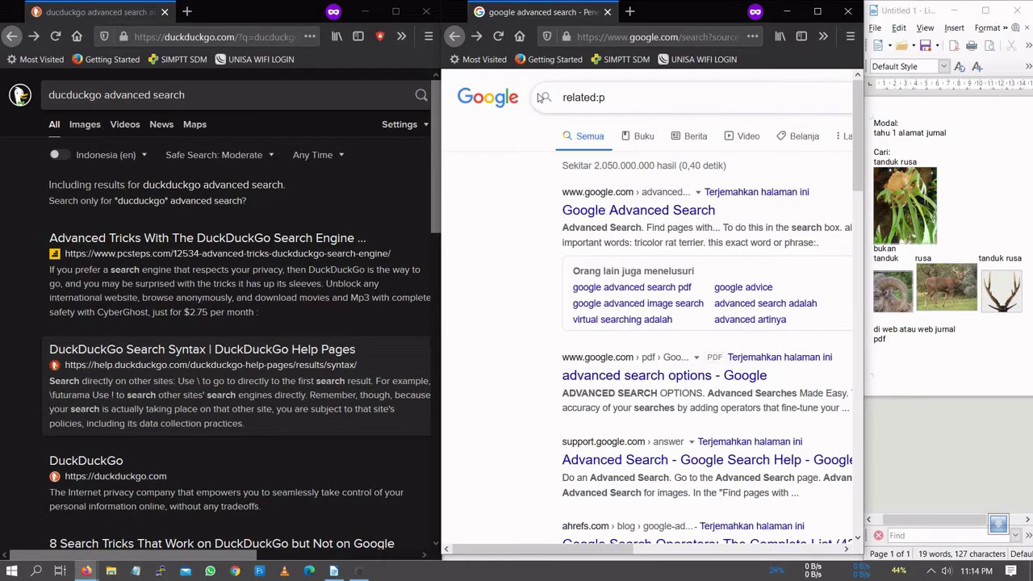
{"action": "type", "text": "roquest.com"}
Copy the related:proquest.com query into DuckDuckGo in place of its old query, and run the search in both engines
{"action": "key", "text": "ctrl+a"}
{"action": "right_click", "coordinate": [583, 98]}
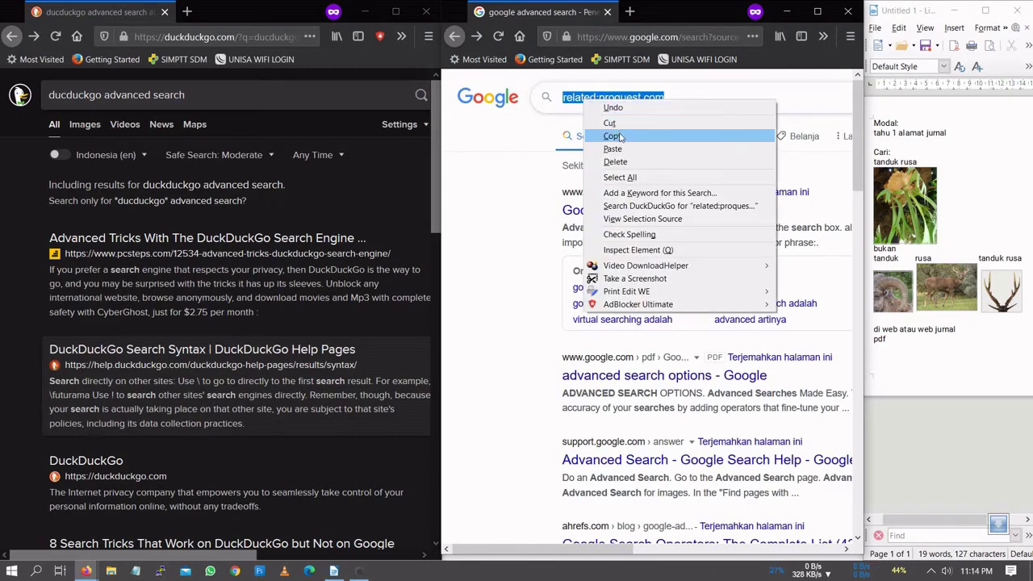
{"action": "left_click", "coordinate": [602, 135]}
{"action": "left_click", "coordinate": [186, 103]}
{"action": "left_click_drag", "start_coordinate": [185, 97], "coordinate": [50, 95]}
{"action": "right_click", "coordinate": [91, 95]}
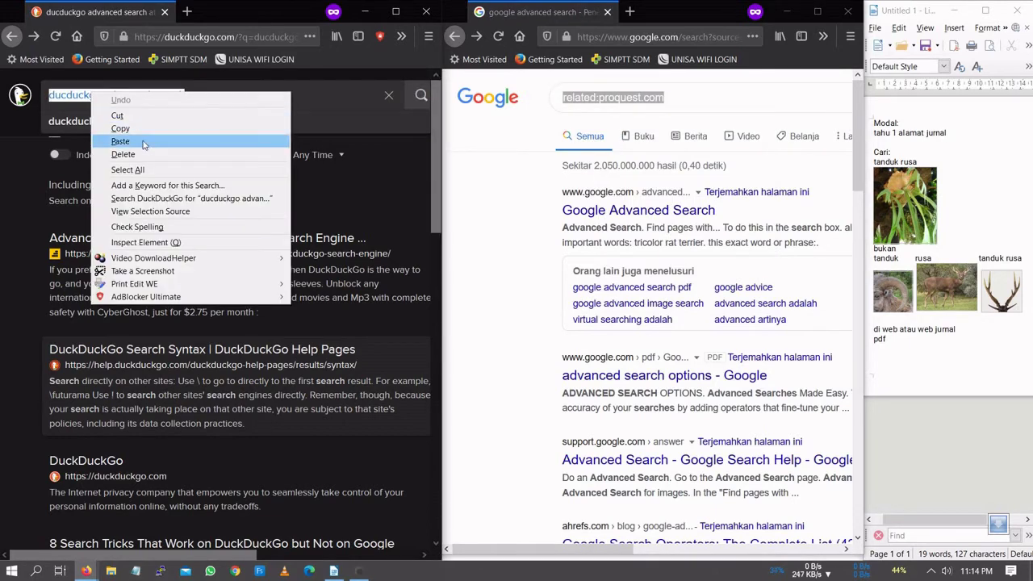
{"action": "left_click", "coordinate": [121, 138]}
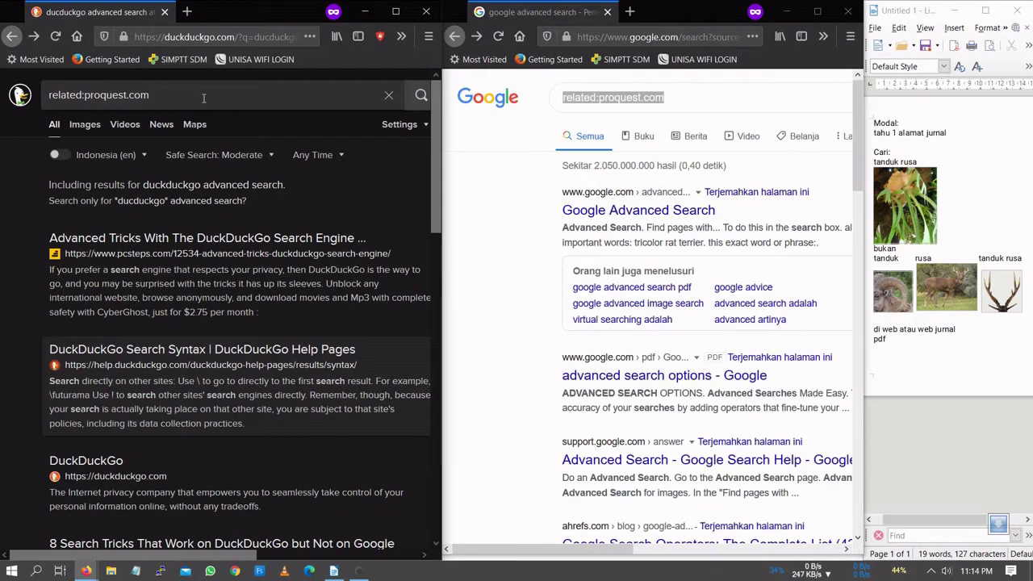
{"action": "key", "text": "Return"}
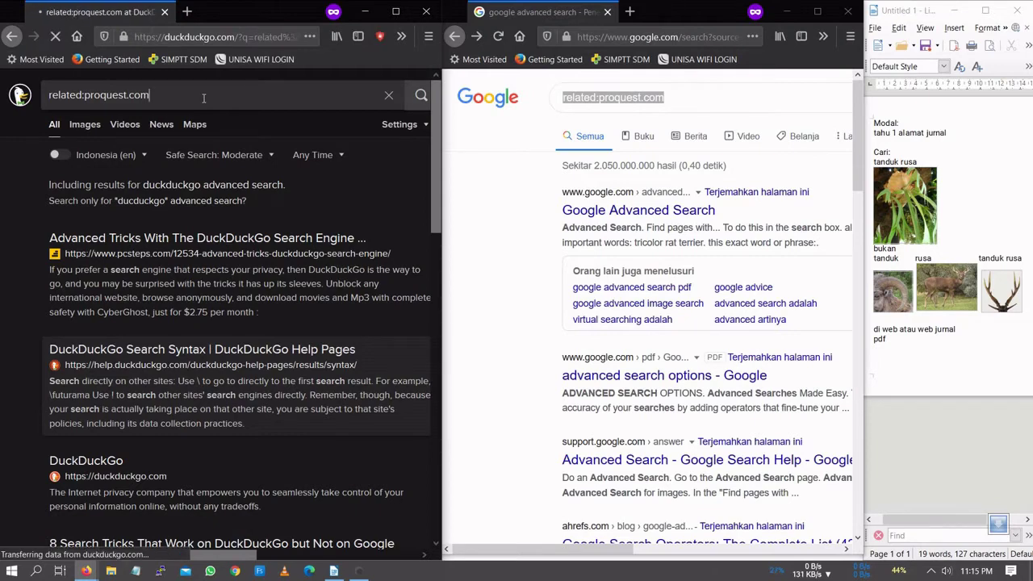
{"action": "left_click", "coordinate": [614, 97]}
{"action": "key", "text": "Return"}
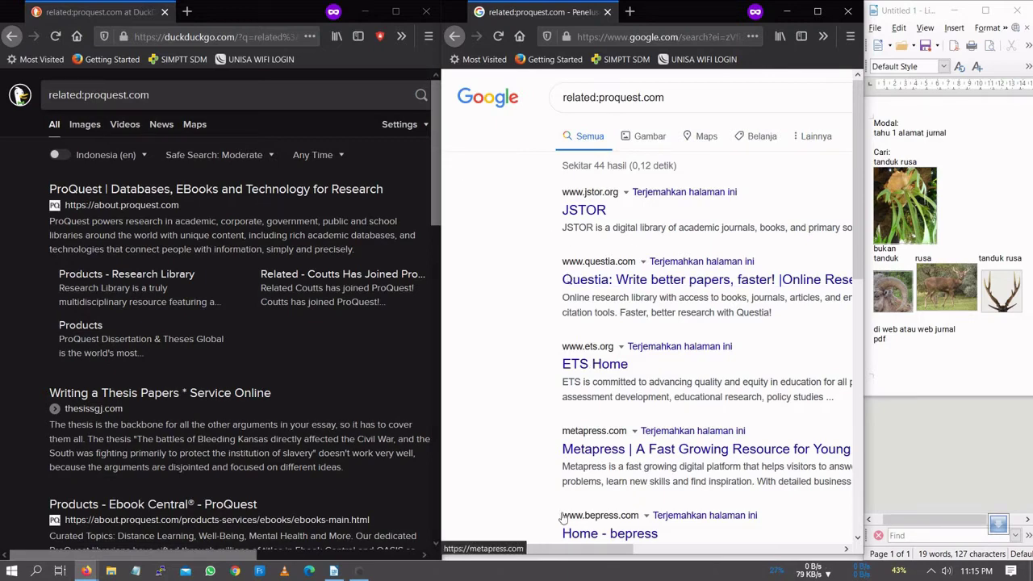
Examine the sites related to proquest.com in the Google and DuckDuckGo results, loading more results on DuckDuckGo
{"action": "left_click_drag", "start_coordinate": [570, 553], "coordinate": [604, 553]}
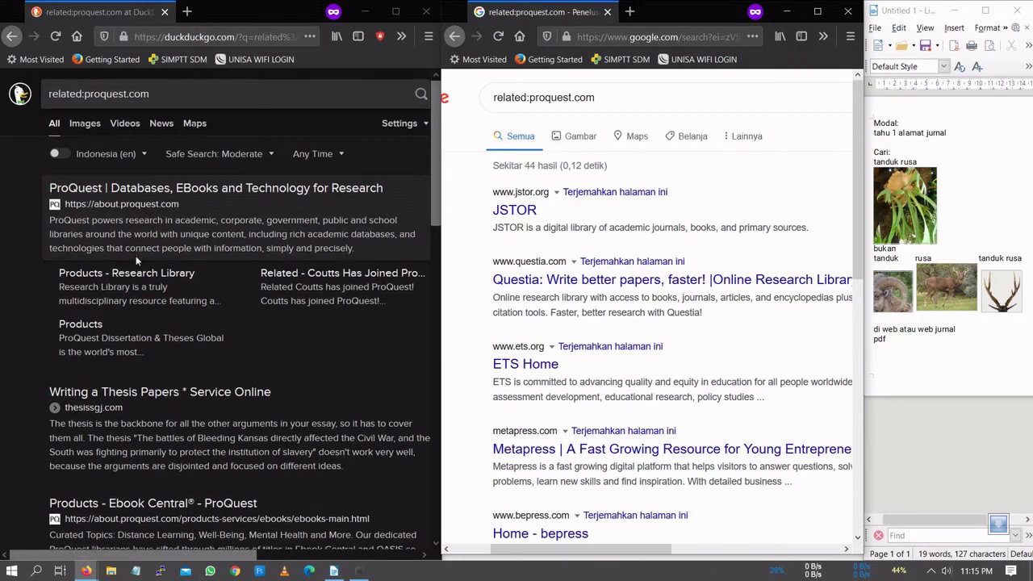
{"action": "scroll", "coordinate": [93, 240], "scroll_direction": "down", "scroll_amount": 3}
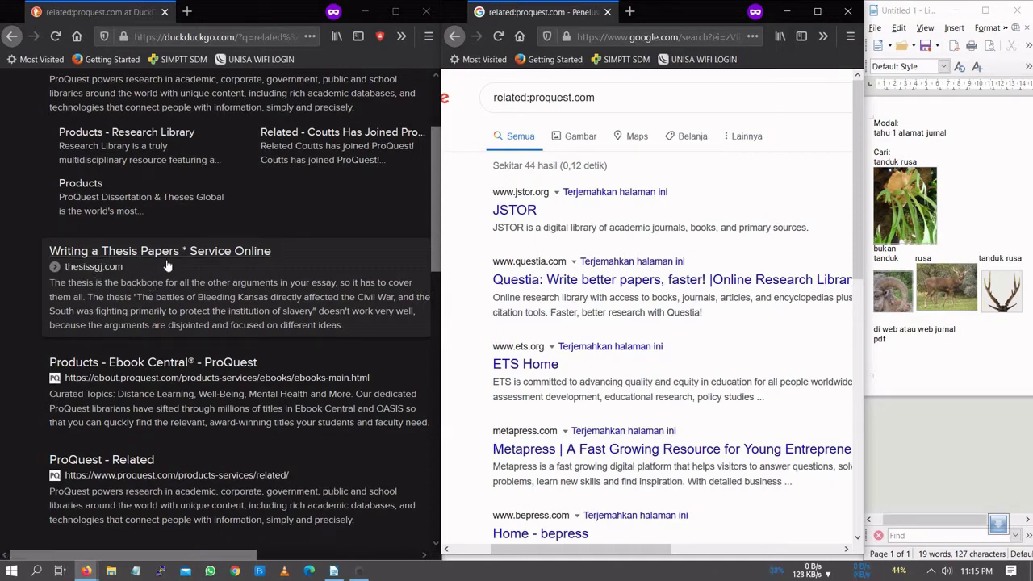
{"action": "scroll", "coordinate": [223, 295], "scroll_direction": "down", "scroll_amount": 6}
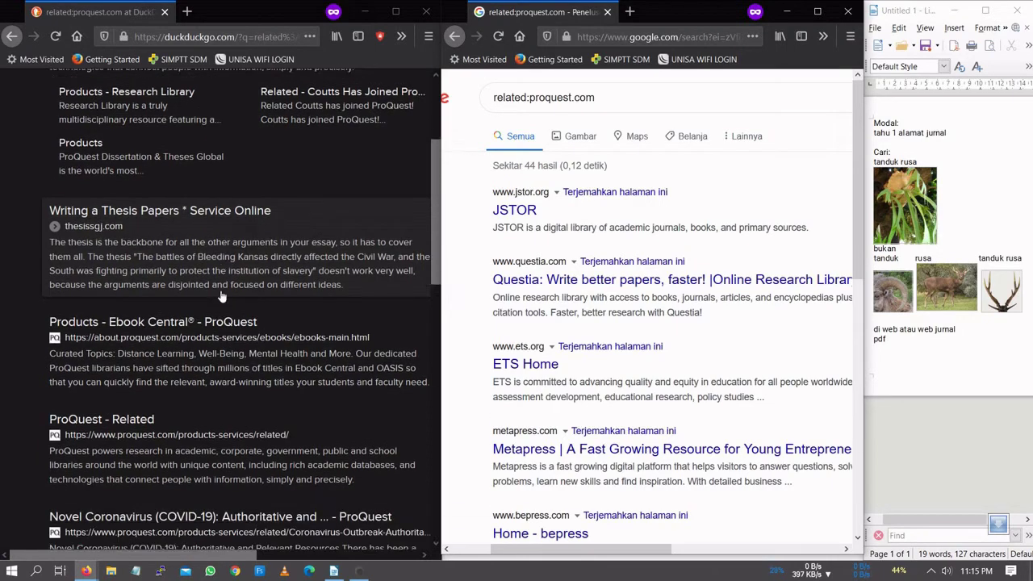
{"action": "scroll", "coordinate": [158, 331], "scroll_direction": "down", "scroll_amount": 9}
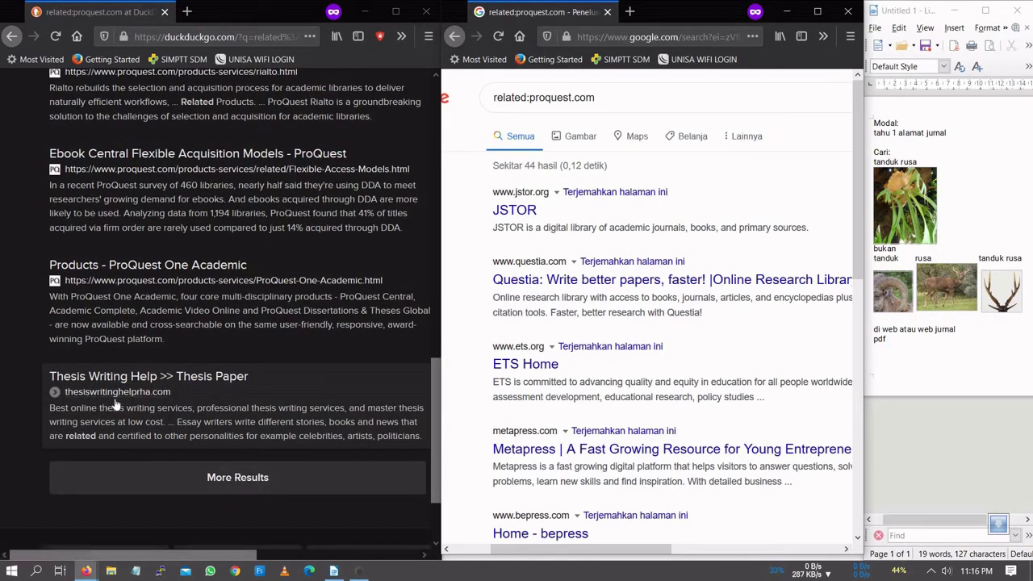
{"action": "left_click", "coordinate": [203, 478]}
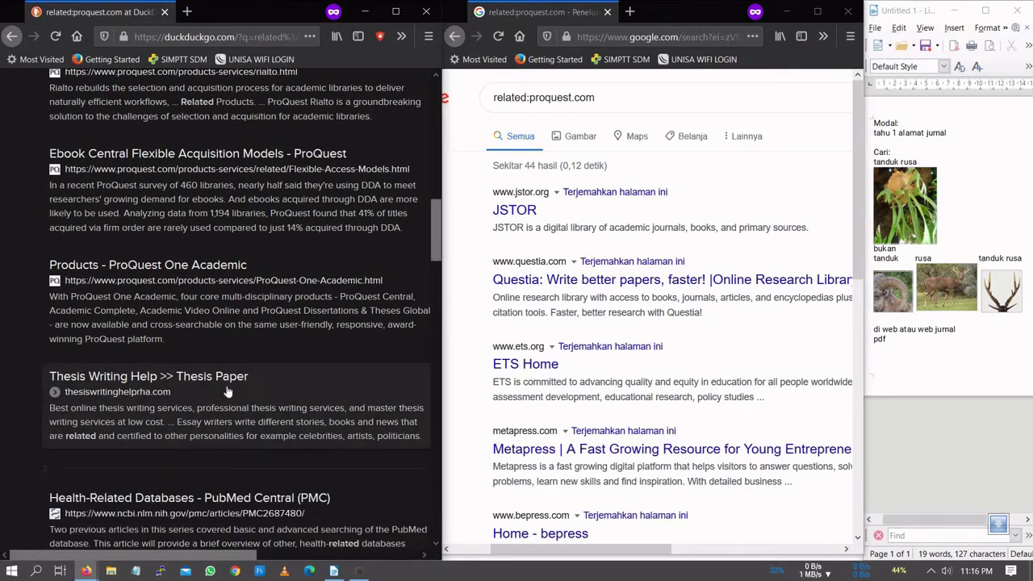
{"action": "scroll", "coordinate": [227, 392], "scroll_direction": "up", "scroll_amount": 10}
{"action": "scroll", "coordinate": [228, 391], "scroll_direction": "up", "scroll_amount": 2}
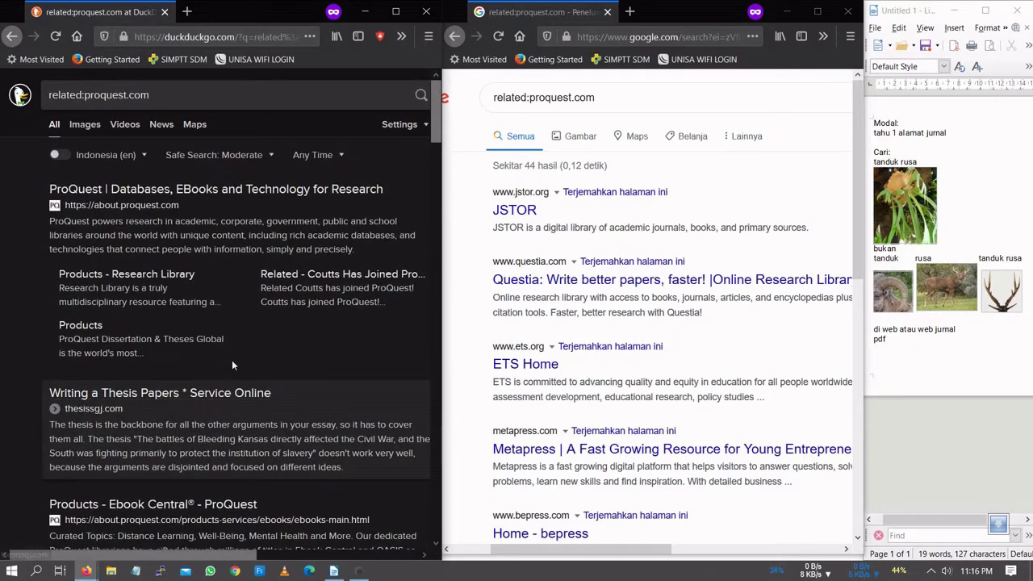
{"action": "left_click", "coordinate": [137, 571]}
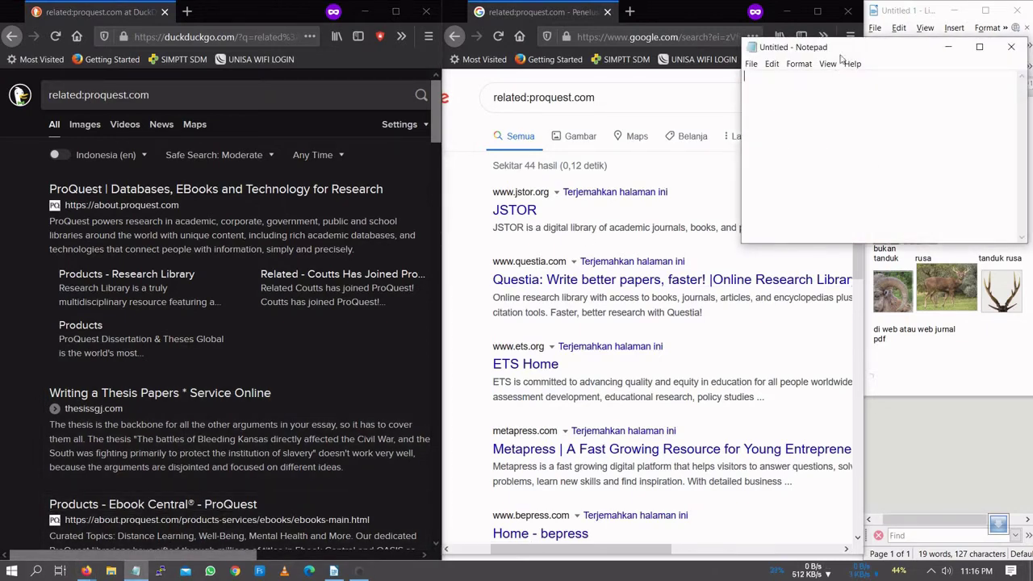
{"action": "left_click_drag", "start_coordinate": [841, 55], "coordinate": [796, 89]}
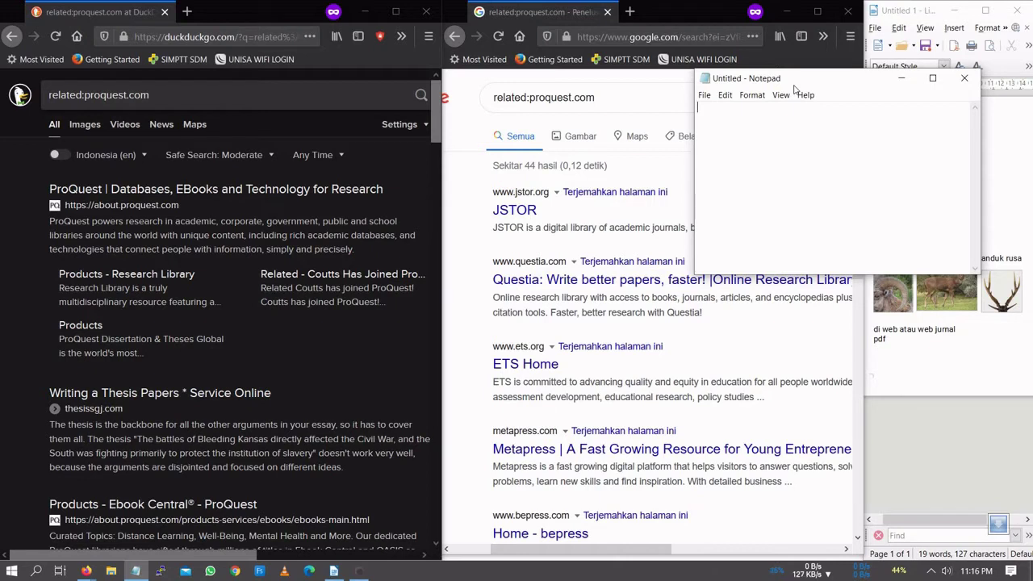
{"action": "type", "text": "www."}
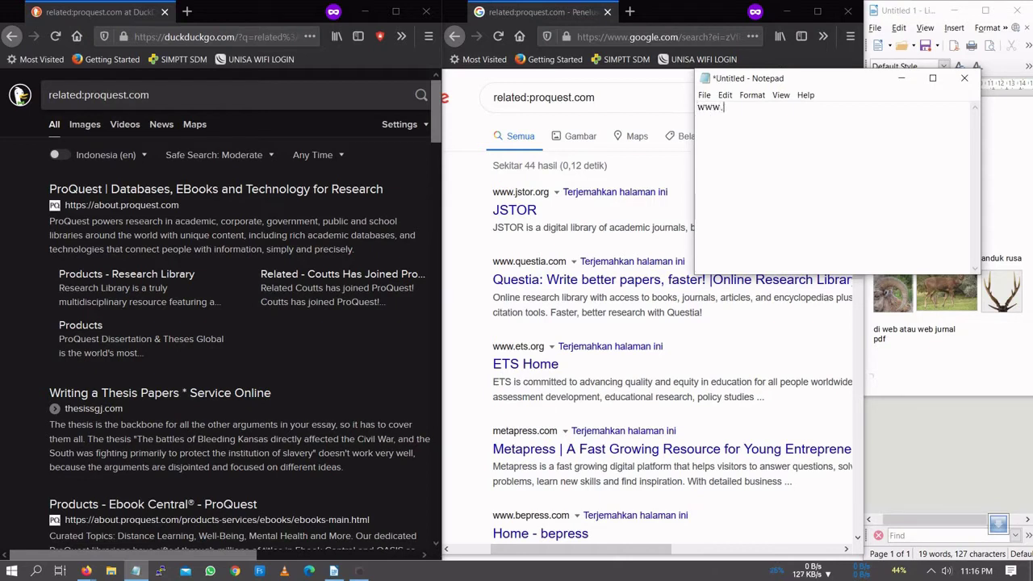
{"action": "type", "text": "jstor."}
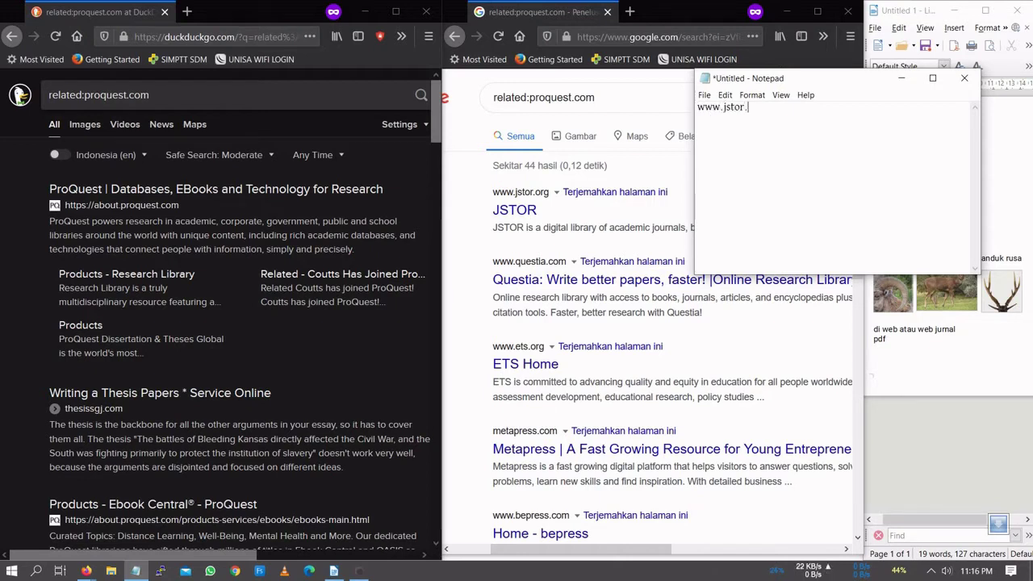
{"action": "type", "text": "org"}
{"action": "key", "text": "Return"}
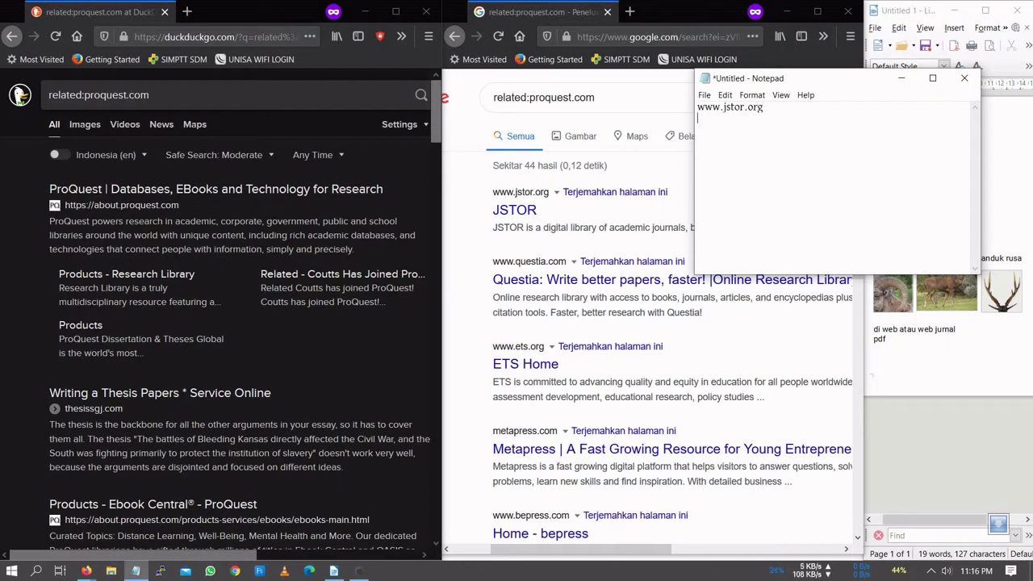
{"action": "type", "text": "www.questia.com "}
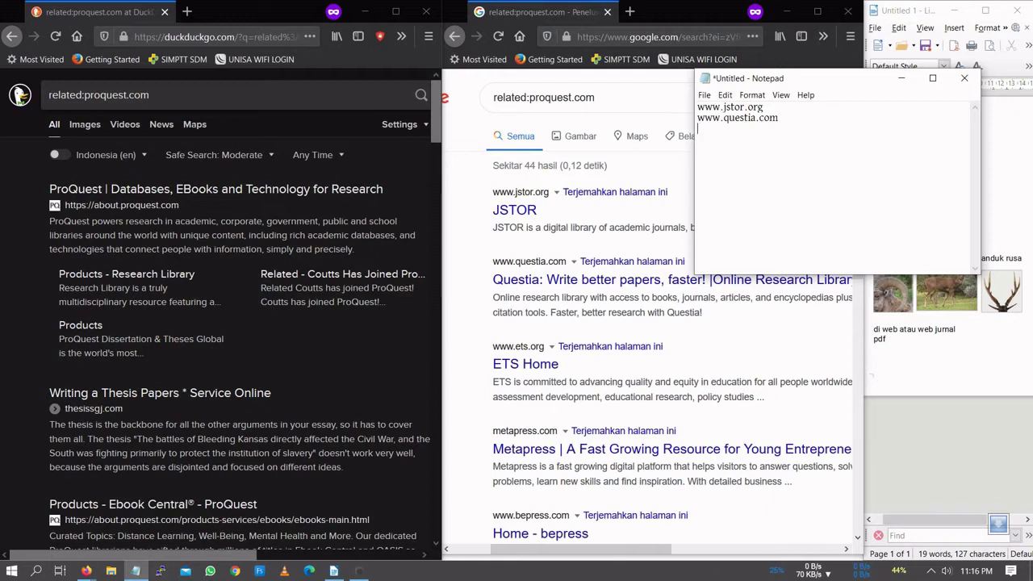
{"action": "type", "text": "www."}
{"action": "type", "text": "ets.org"}
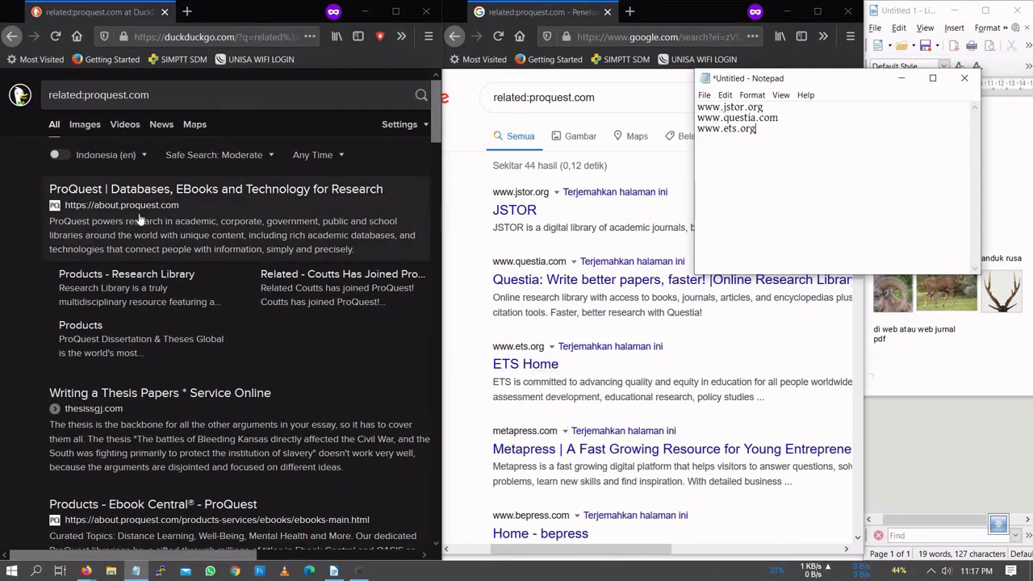
Add the DuckDuckGo result addresses thesissgj.com and thesiswritinghelphra.com as new lines in the Notepad list
{"action": "scroll", "coordinate": [141, 226], "scroll_direction": "down", "scroll_amount": 1}
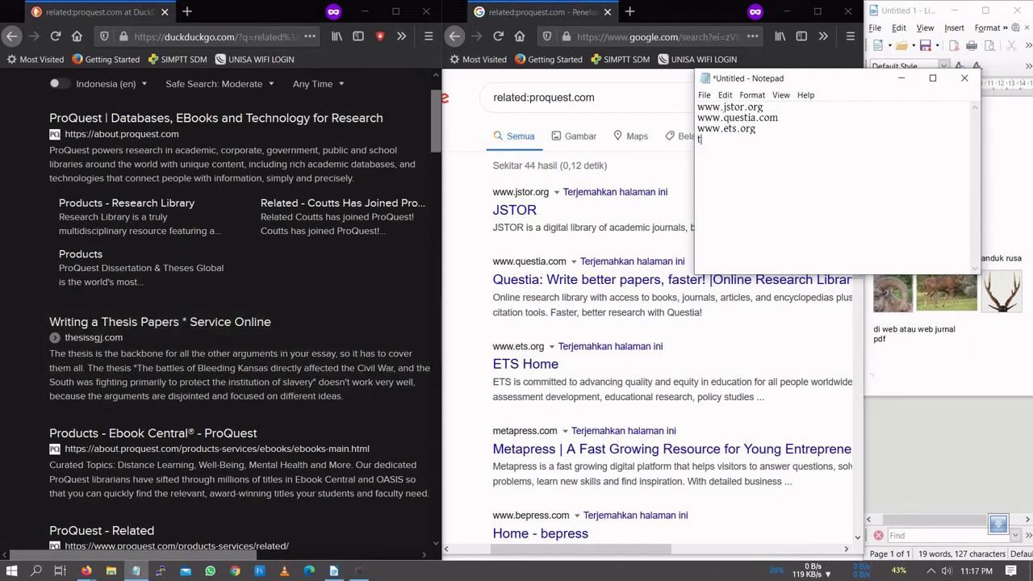
{"action": "type", "text": "hesissgj.com"}
{"action": "scroll", "coordinate": [282, 279], "scroll_direction": "down", "scroll_amount": 15}
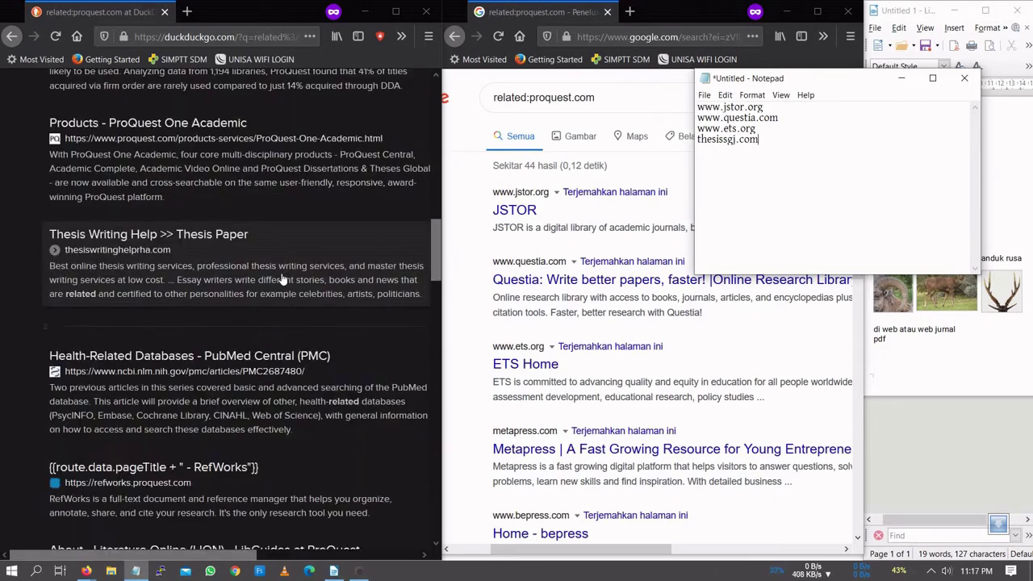
{"action": "key", "text": "Return"}
{"action": "type", "text": "the"}
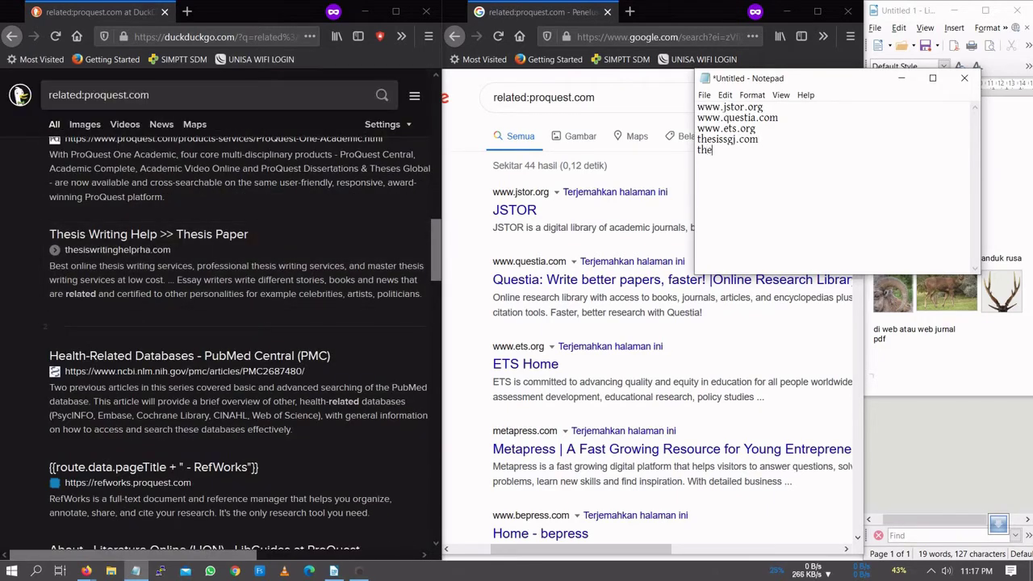
{"action": "type", "text": "sis"}
{"action": "type", "text": "writing"}
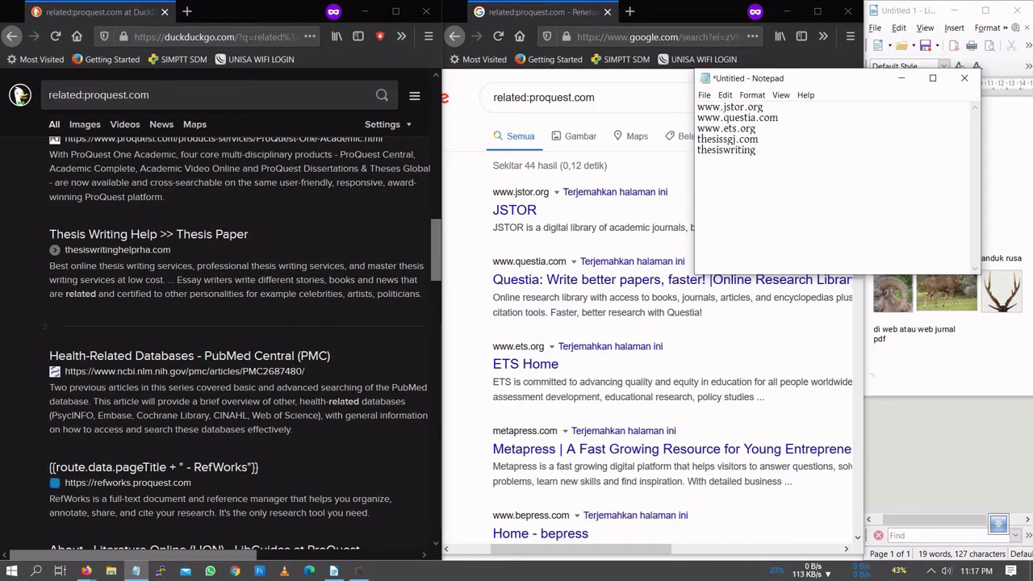
{"action": "type", "text": "helphra.com"}
{"action": "left_click_drag", "start_coordinate": [756, 83], "coordinate": [876, 115]}
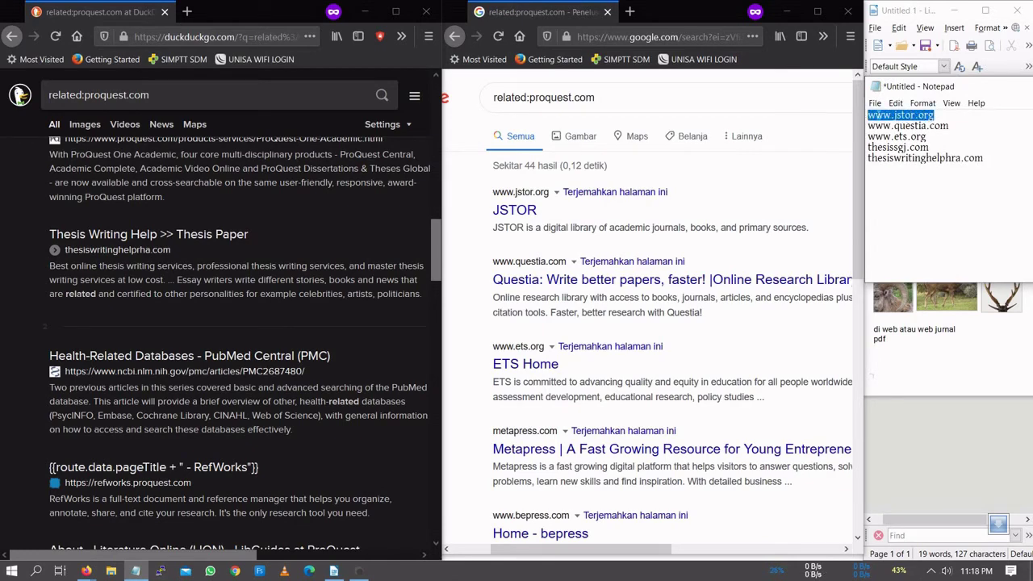
{"action": "right_click", "coordinate": [877, 116]}
{"action": "left_click", "coordinate": [892, 152]}
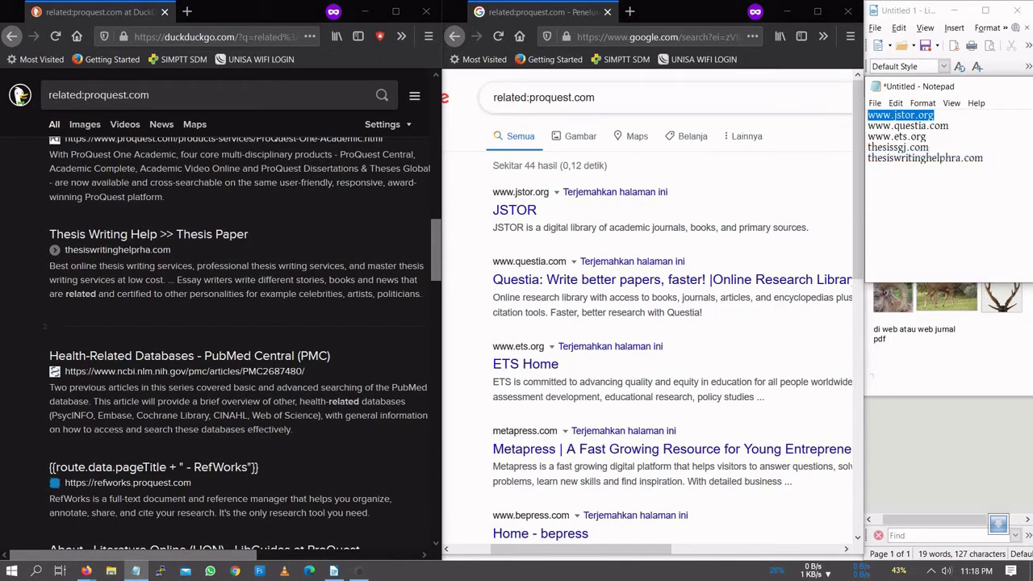
{"action": "left_click_drag", "start_coordinate": [530, 97], "coordinate": [595, 97]}
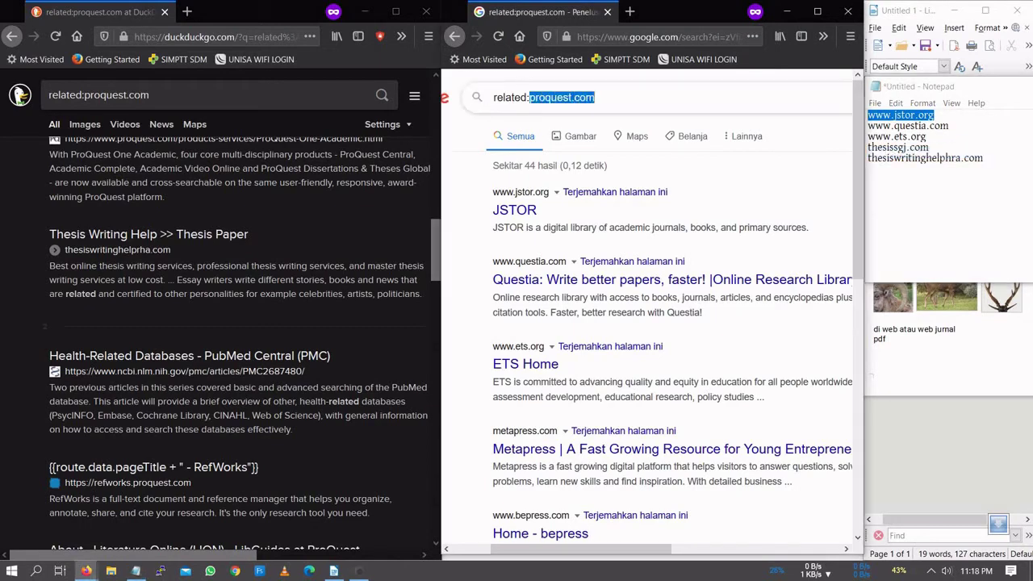
{"action": "right_click", "coordinate": [594, 101]}
{"action": "left_click", "coordinate": [622, 214]}
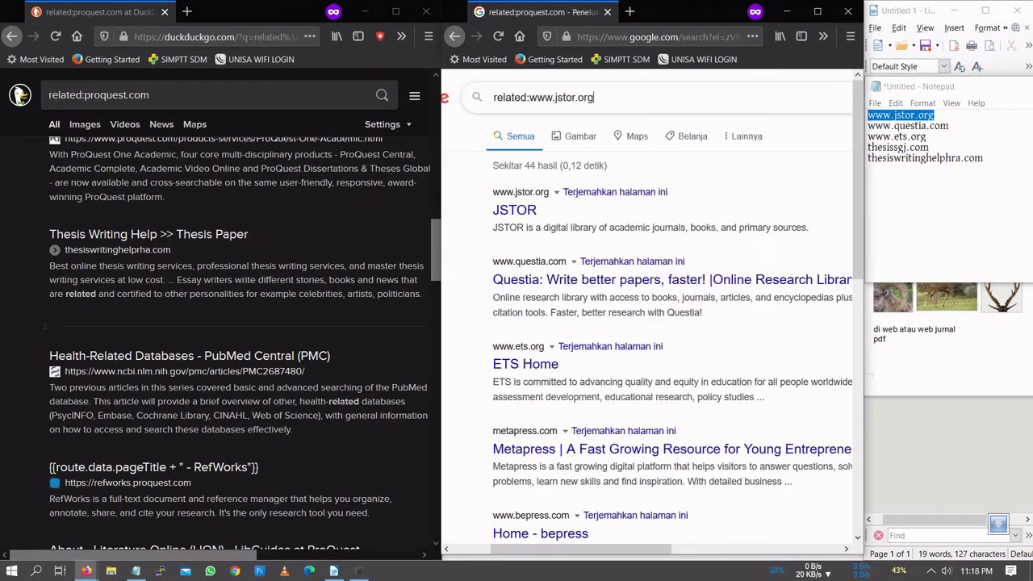
{"action": "key", "text": "Return"}
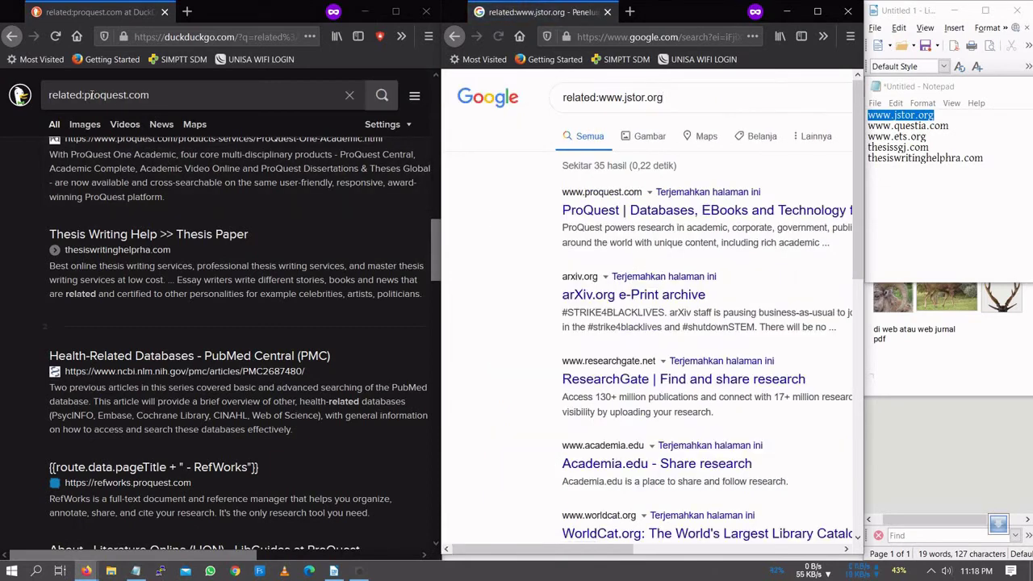
{"action": "left_click_drag", "start_coordinate": [85, 97], "coordinate": [151, 102]}
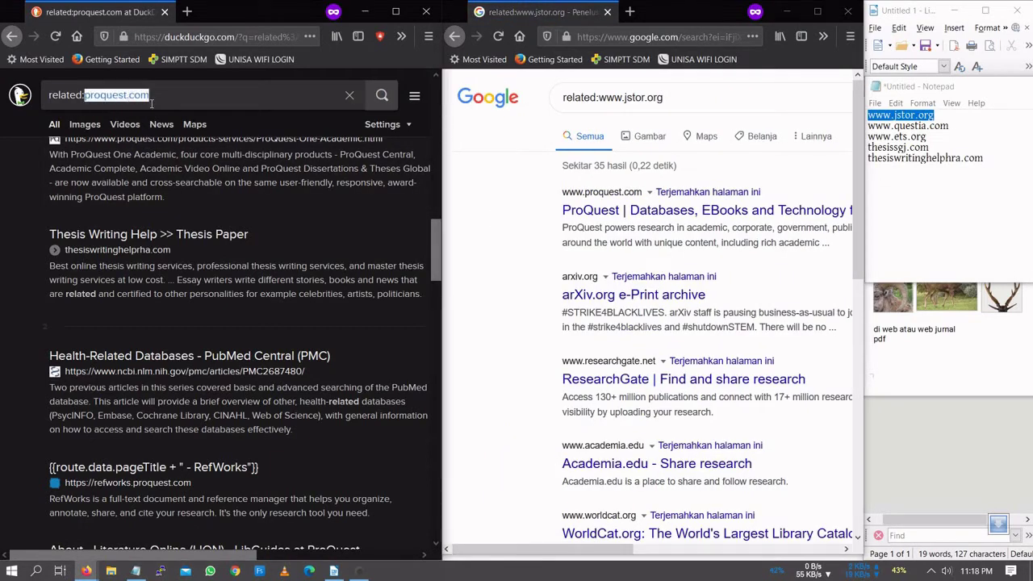
{"action": "key", "text": "ctrl+v"}
{"action": "key", "text": "Return"}
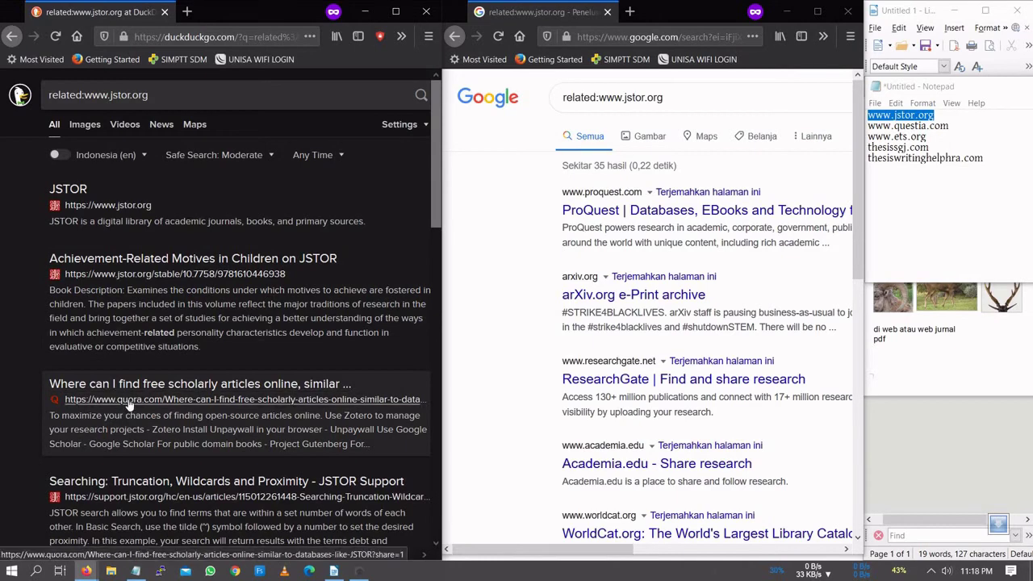
{"action": "scroll", "coordinate": [129, 408], "scroll_direction": "down", "scroll_amount": 3}
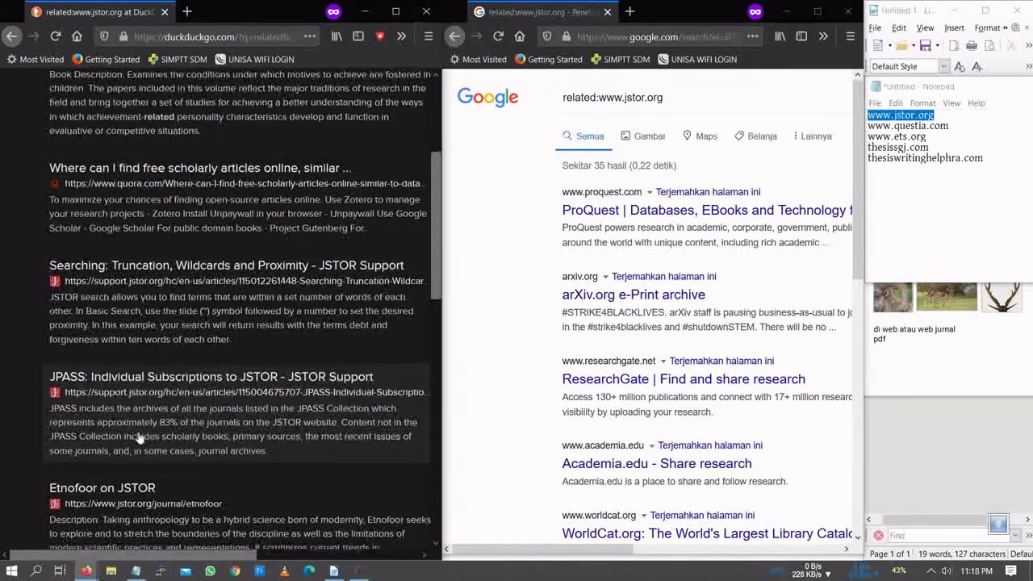
{"action": "scroll", "coordinate": [130, 404], "scroll_direction": "down", "scroll_amount": 4}
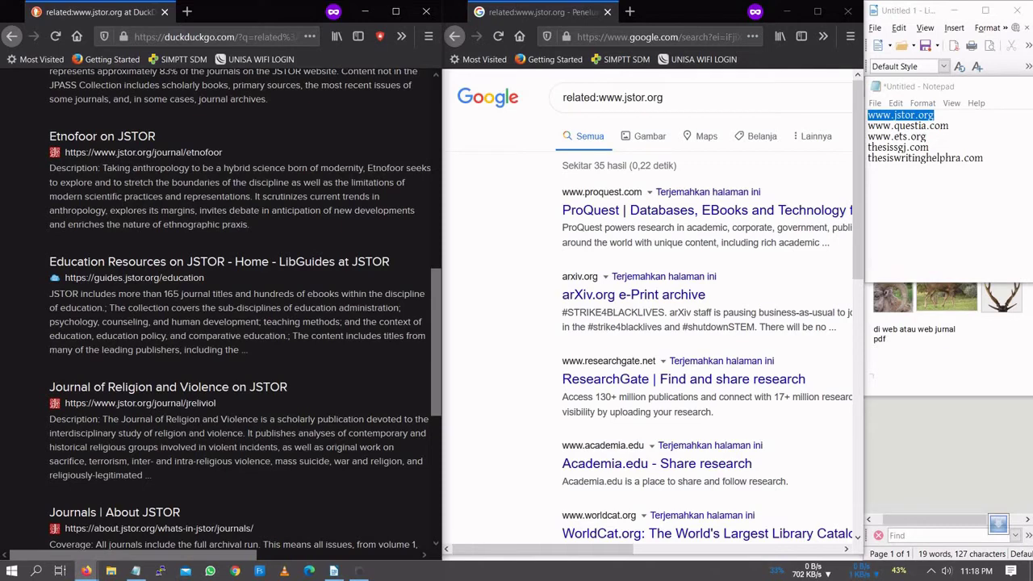
{"action": "left_click", "coordinate": [984, 158]}
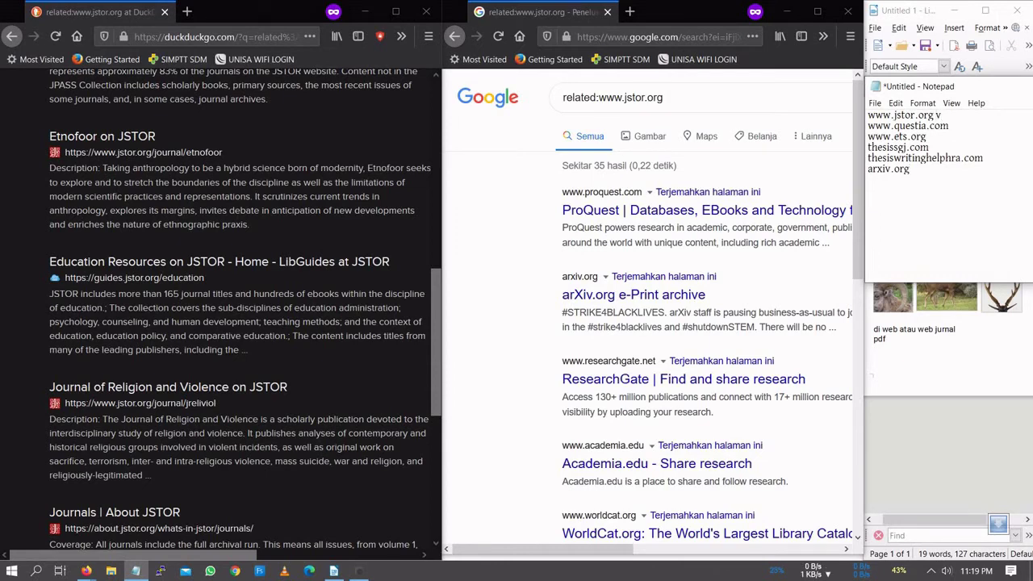
{"action": "left_click_drag", "start_coordinate": [950, 126], "coordinate": [869, 126]}
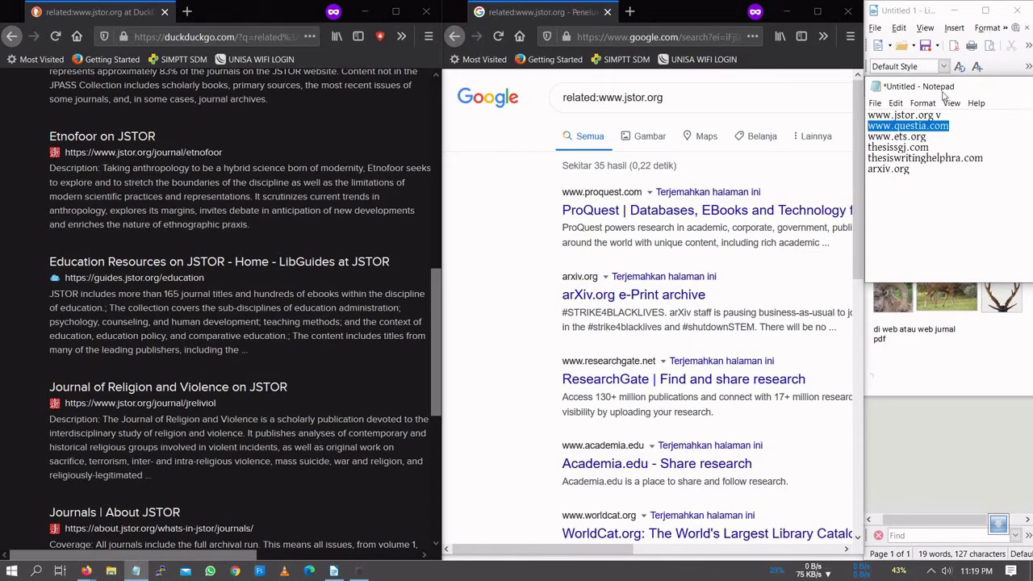
{"action": "left_click_drag", "start_coordinate": [943, 95], "coordinate": [730, 206]}
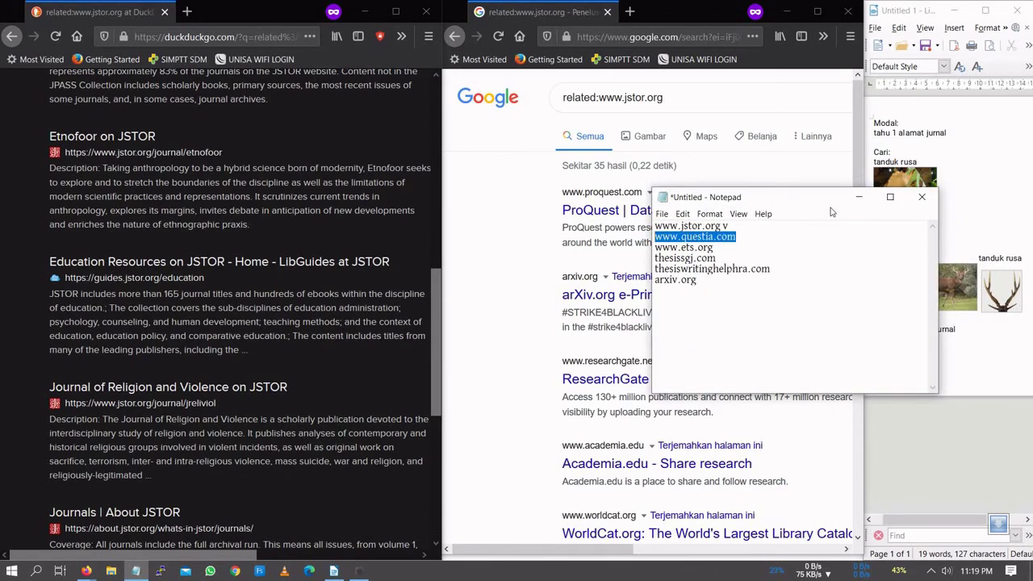
{"action": "left_click_drag", "start_coordinate": [831, 208], "coordinate": [774, 326]}
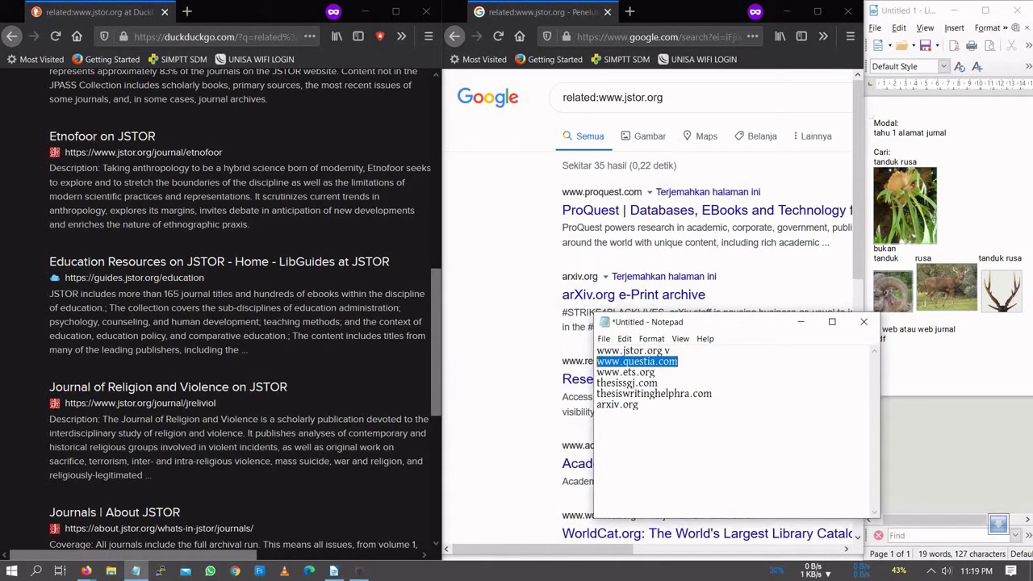
{"action": "left_click", "coordinate": [802, 323]}
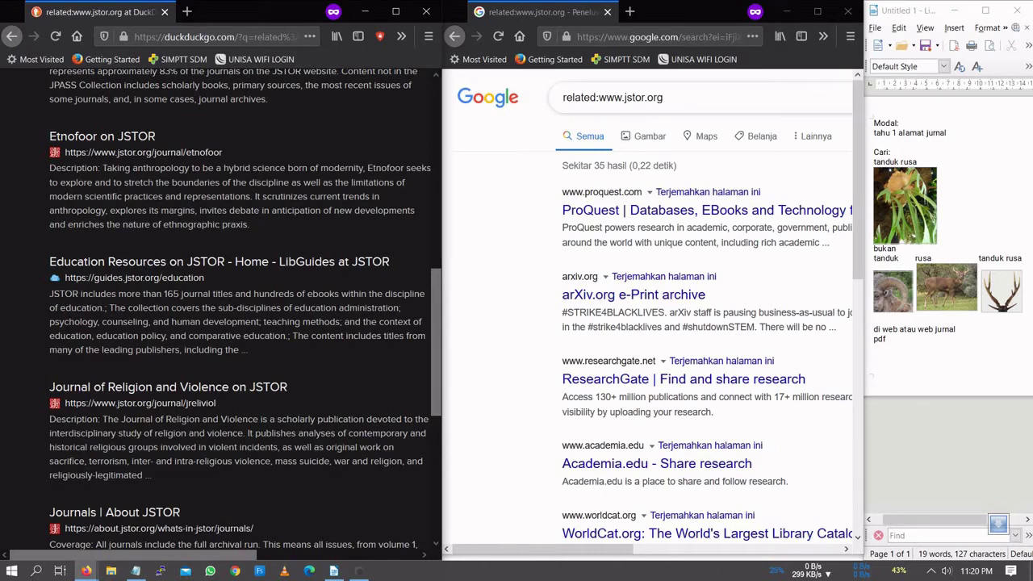
Replace the Google query with the exact phrase "tanduk rusa" in quotation marks and copy it
{"action": "left_click_drag", "start_coordinate": [664, 97], "coordinate": [559, 97]}
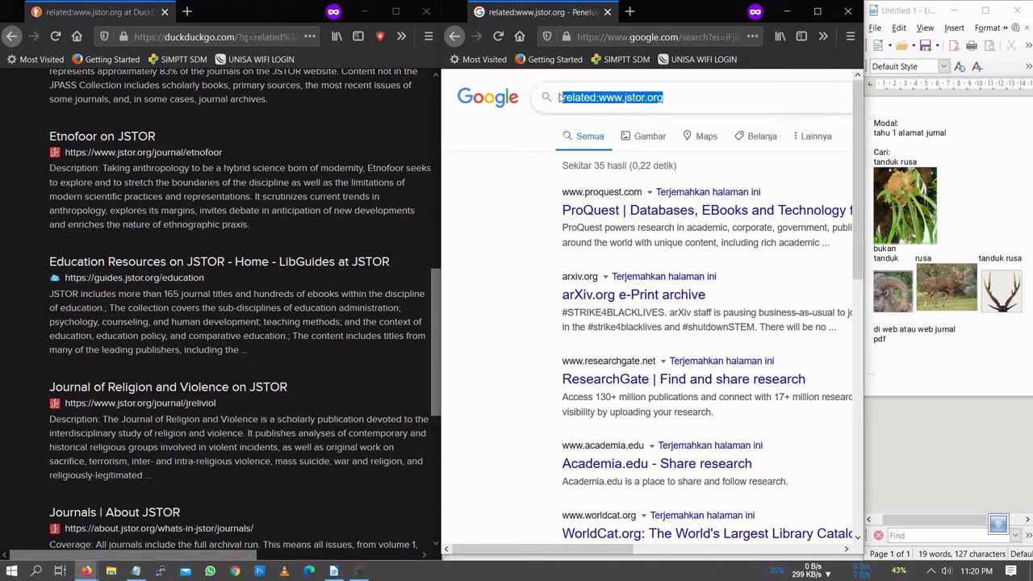
{"action": "type", "text": "tanduk ru"}
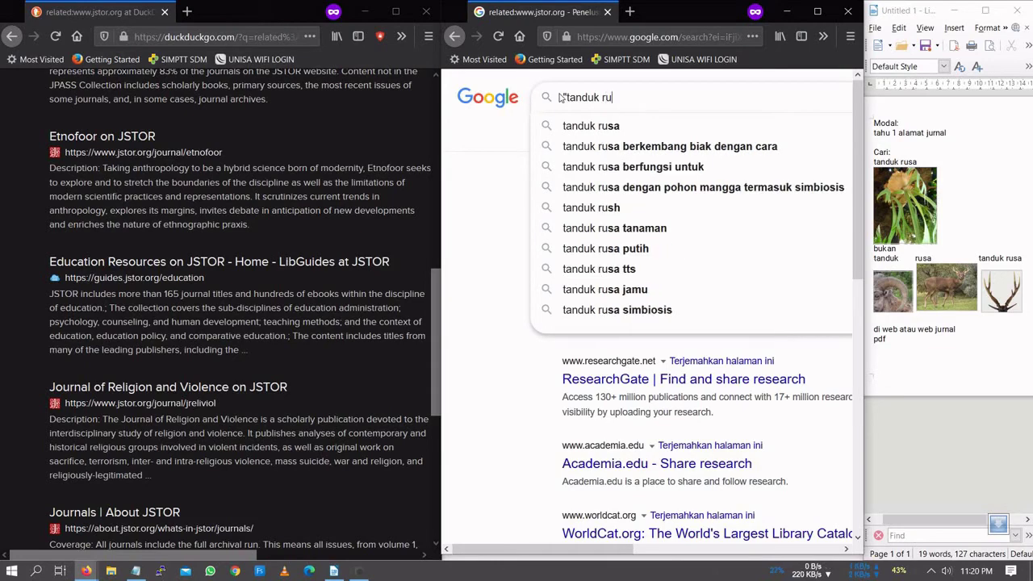
{"action": "type", "text": "sa"}
{"action": "key", "text": "Home"}
{"action": "type", "text": "\""}
{"action": "key", "text": "End"}
{"action": "type", "text": "\""}
{"action": "key", "text": "ctrl+a"}
{"action": "key", "text": "ctrl+c"}
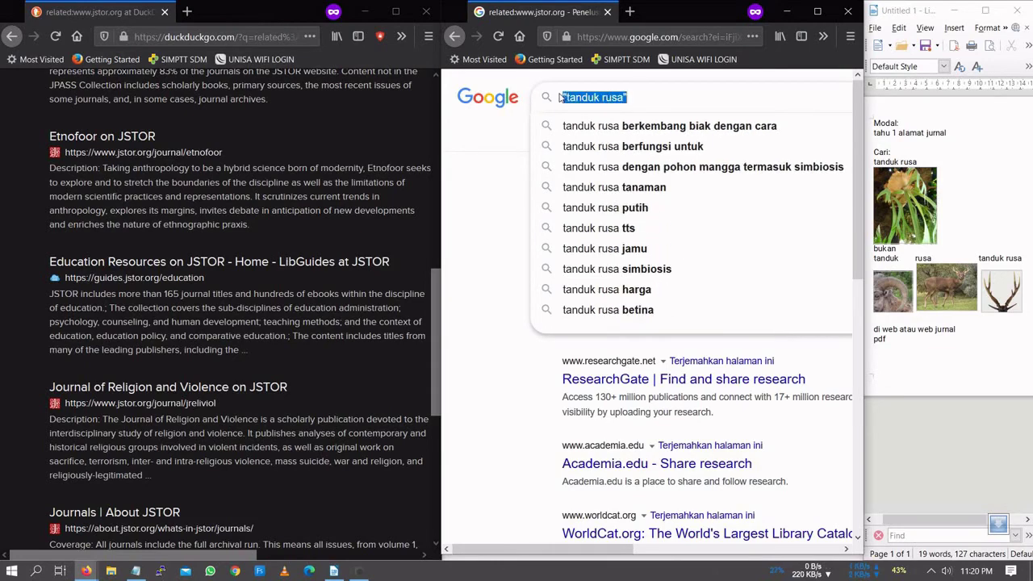
Replace the DuckDuckGo query with the copied phrase "tanduk rusa" and run the search
{"action": "scroll", "coordinate": [286, 157], "scroll_direction": "up", "scroll_amount": 10}
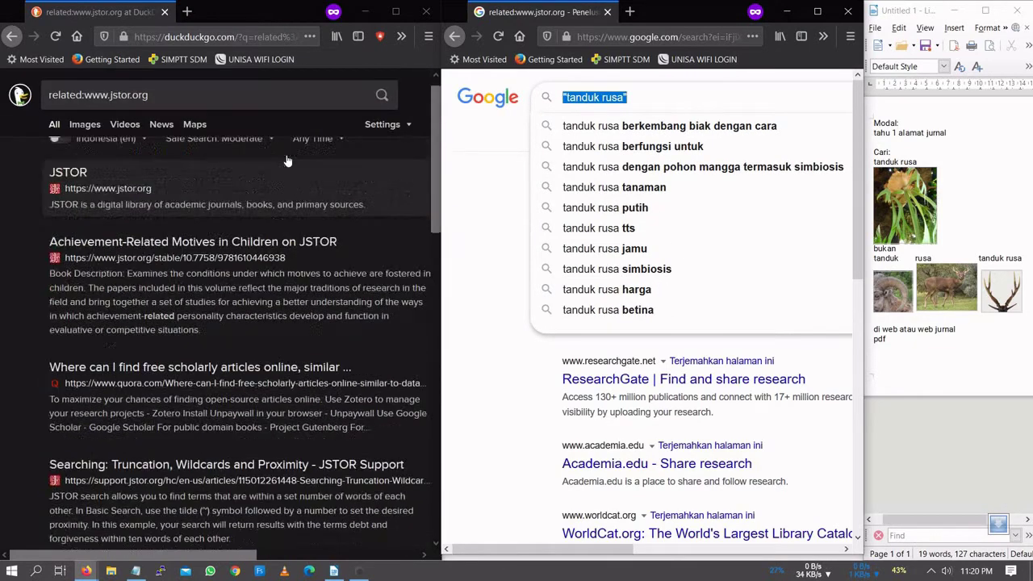
{"action": "left_click", "coordinate": [236, 103]}
{"action": "key", "text": "ctrl+a"}
{"action": "key", "text": "ctrl+v"}
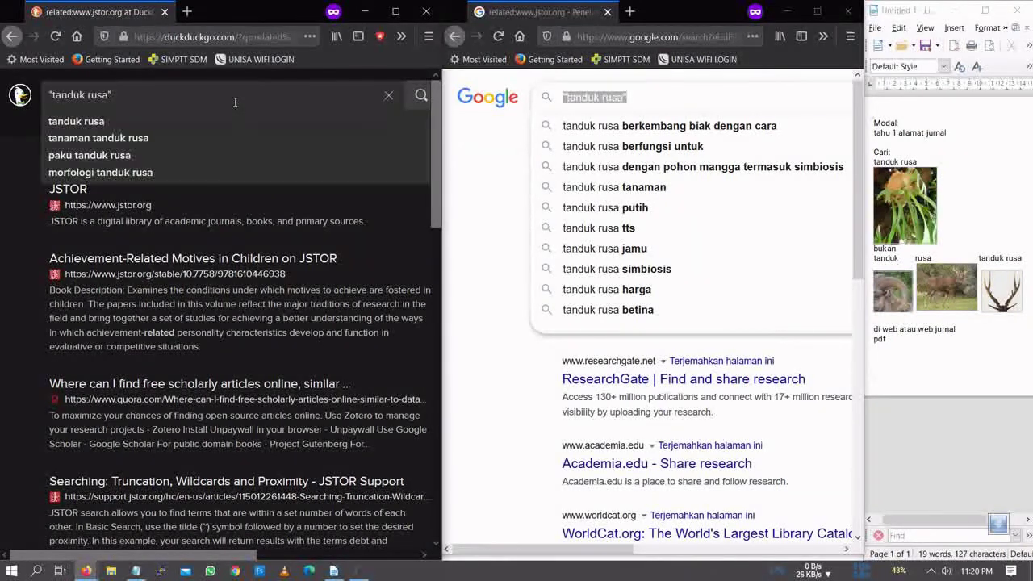
{"action": "key", "text": "Return"}
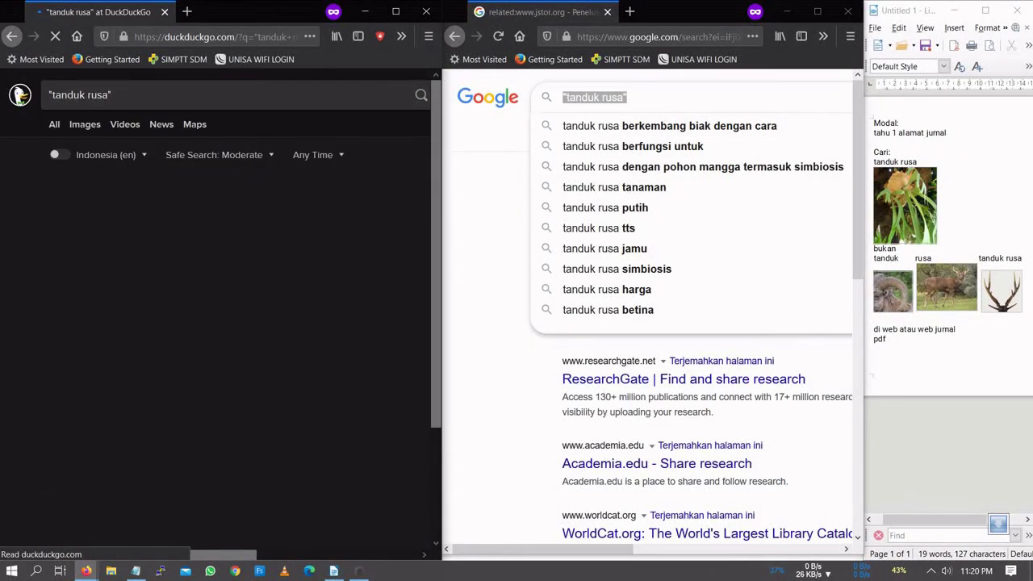
Run the "tanduk rusa" search in Google and look through the results
{"action": "left_click", "coordinate": [627, 97]}
{"action": "key", "text": "Return"}
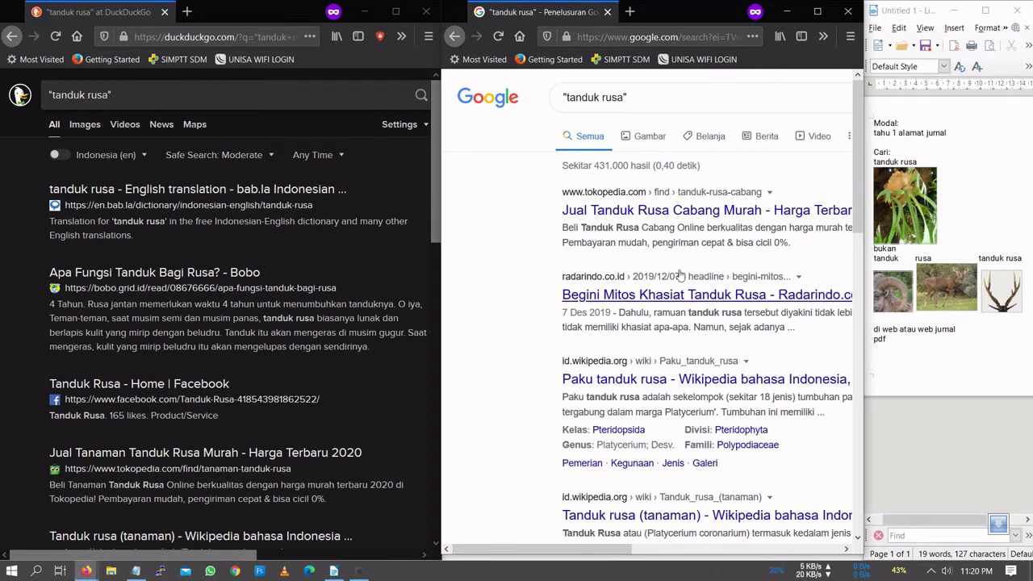
{"action": "scroll", "coordinate": [626, 299], "scroll_direction": "down", "scroll_amount": 2}
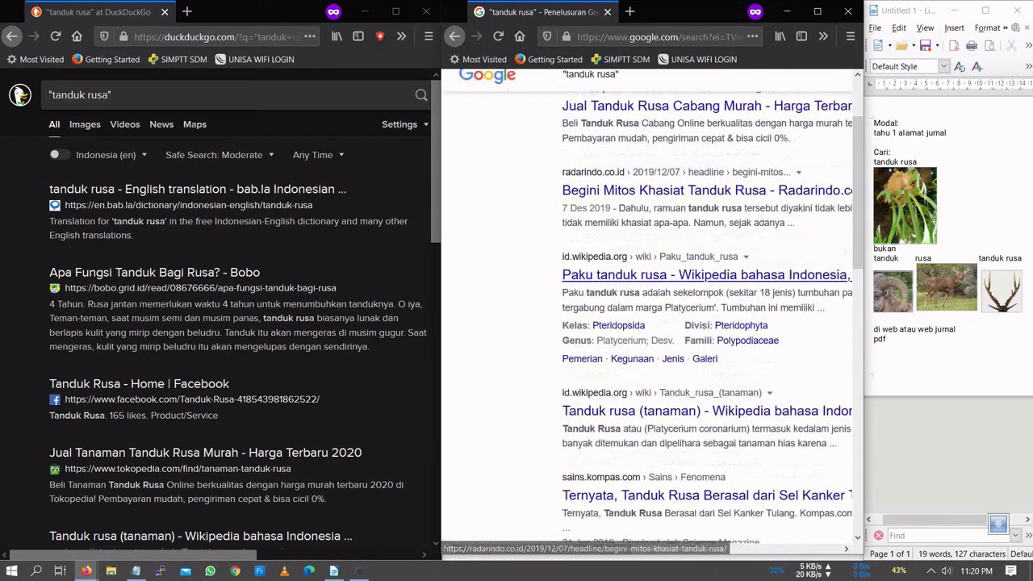
{"action": "scroll", "coordinate": [621, 300], "scroll_direction": "up", "scroll_amount": 3}
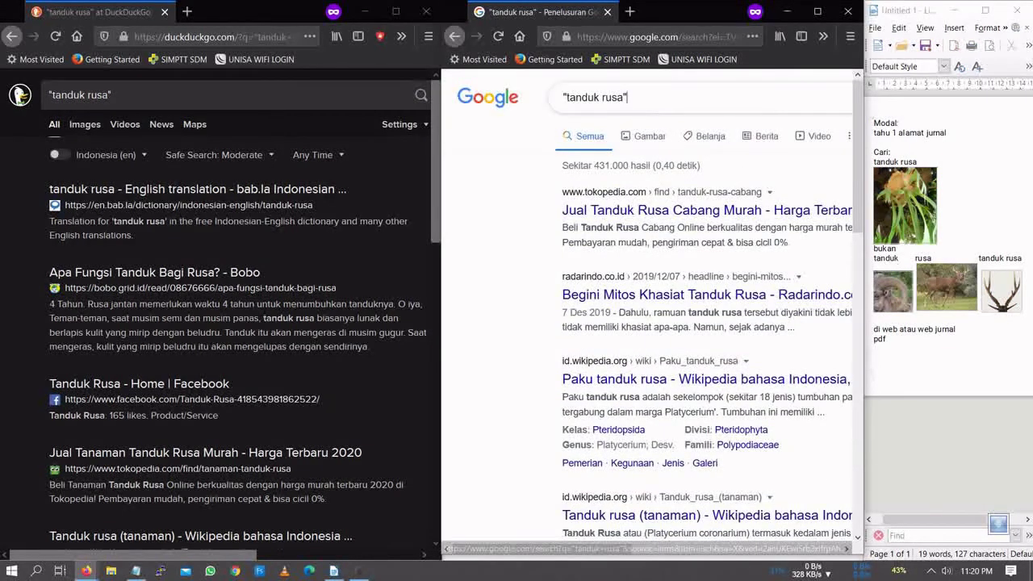
Extend the Google query to "tanduk rusa" -hewan -binatang and run the search to exclude animal pages
{"action": "left_click", "coordinate": [646, 98]}
{"action": "type", "text": "-"}
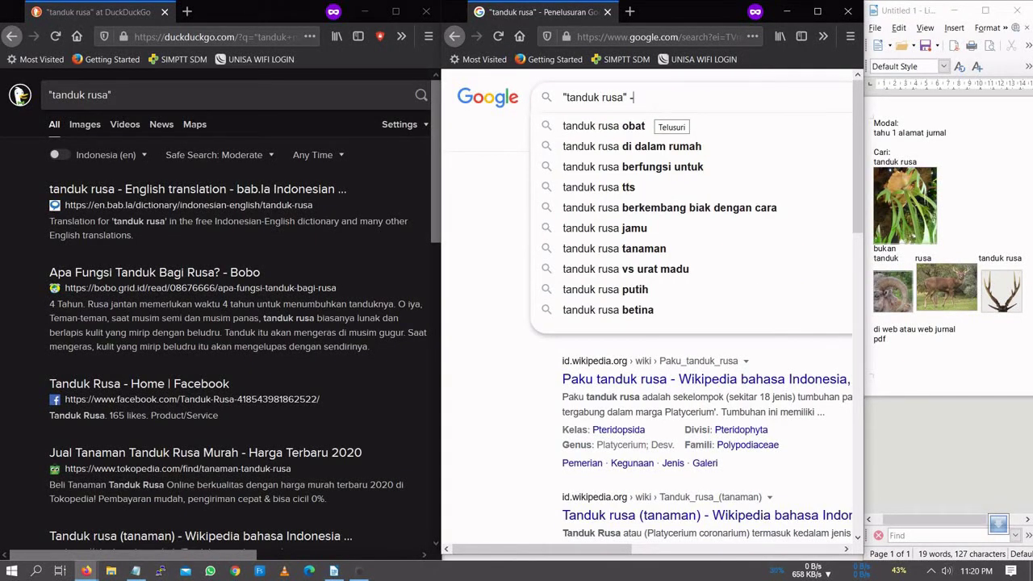
{"action": "type", "text": "hewan -b"}
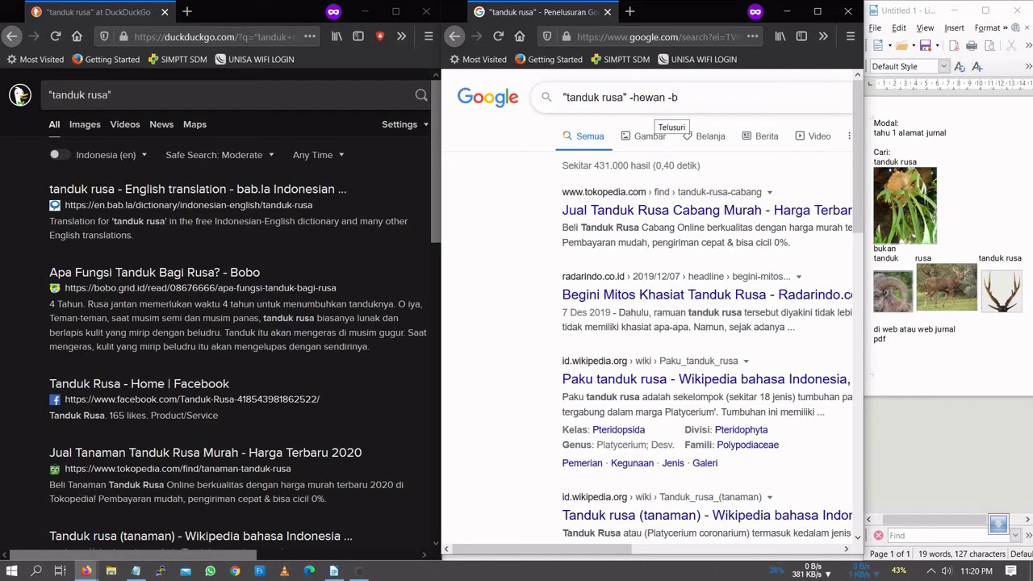
{"action": "type", "text": "inatang"}
{"action": "key", "text": "Return"}
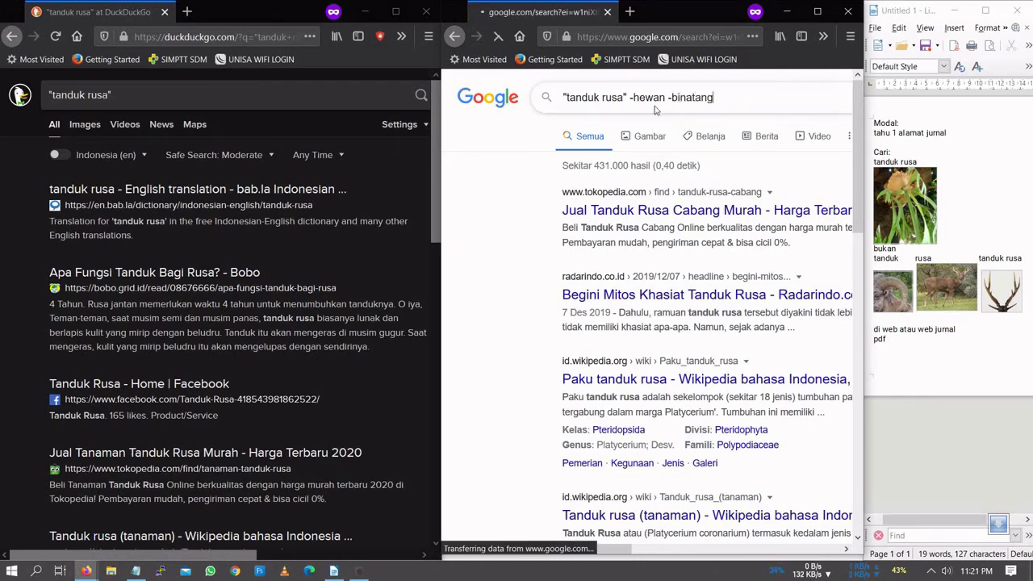
Copy the exclusions -hewan -binatang from the Google query, append them to the DuckDuckGo query, and run it
{"action": "left_click_drag", "start_coordinate": [713, 97], "coordinate": [629, 97]}
{"action": "key", "text": "ctrl+c"}
{"action": "left_click", "coordinate": [209, 95]}
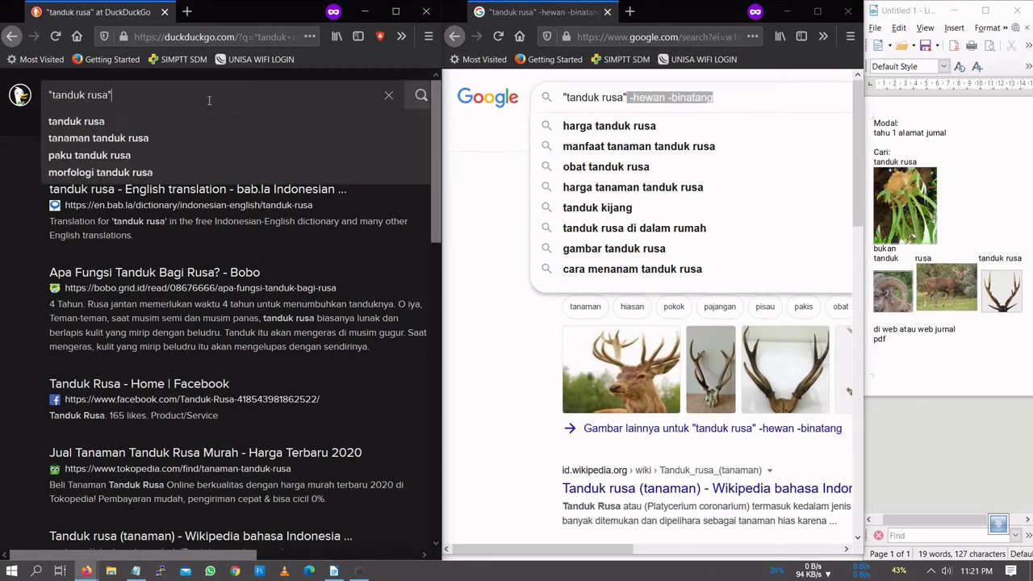
{"action": "key", "text": "ctrl+v"}
{"action": "key", "text": "Return"}
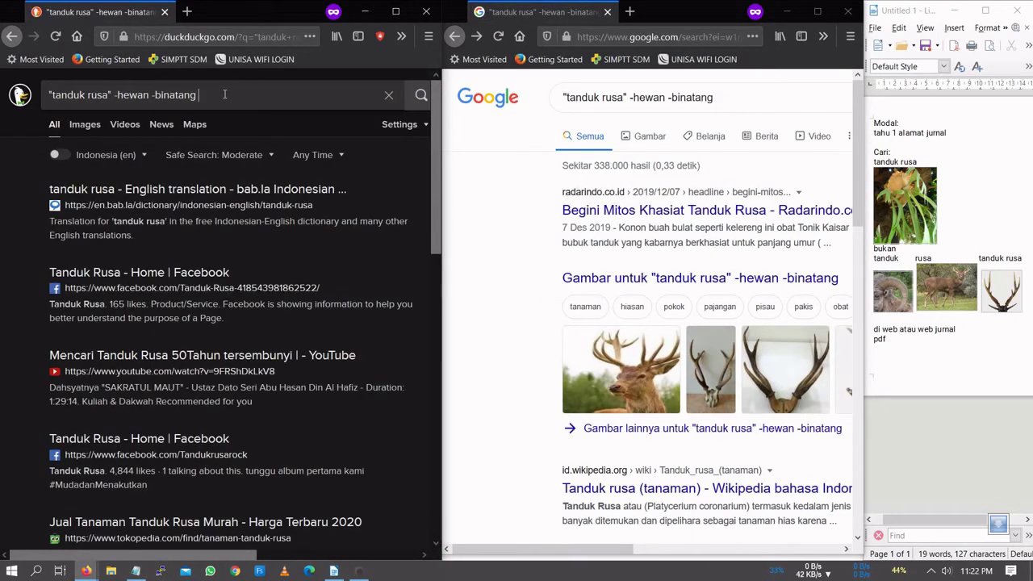
Append +paku +tanaman to the "tanduk rusa" -hewan -binatang query in both DuckDuckGo and Google and run both searches
{"action": "type", "text": "+paku +tanaman"}
{"action": "left_click", "coordinate": [751, 97]}
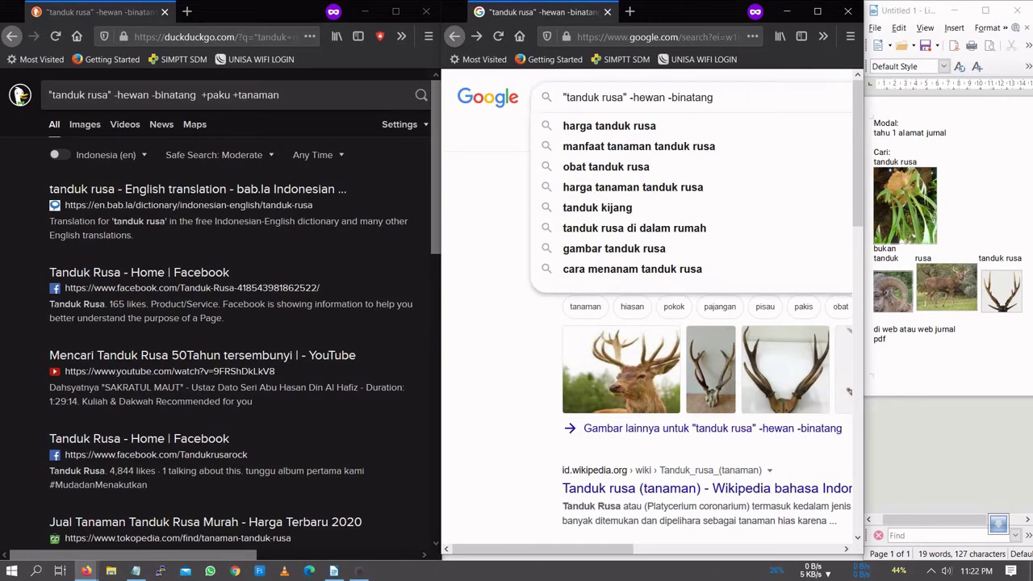
{"action": "type", "text": "+paku +tanaman"}
{"action": "key", "text": "Return"}
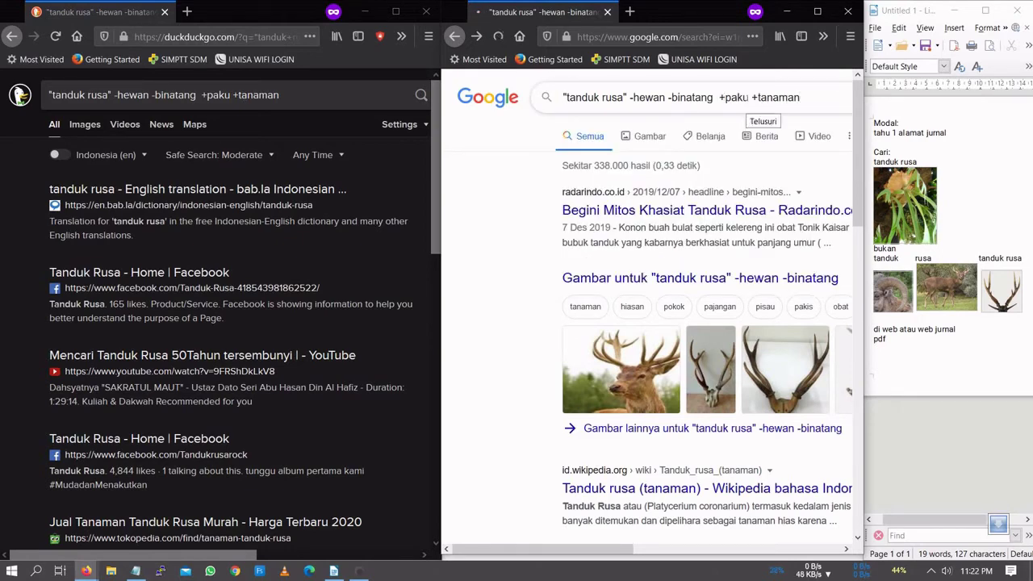
{"action": "left_click", "coordinate": [304, 95]}
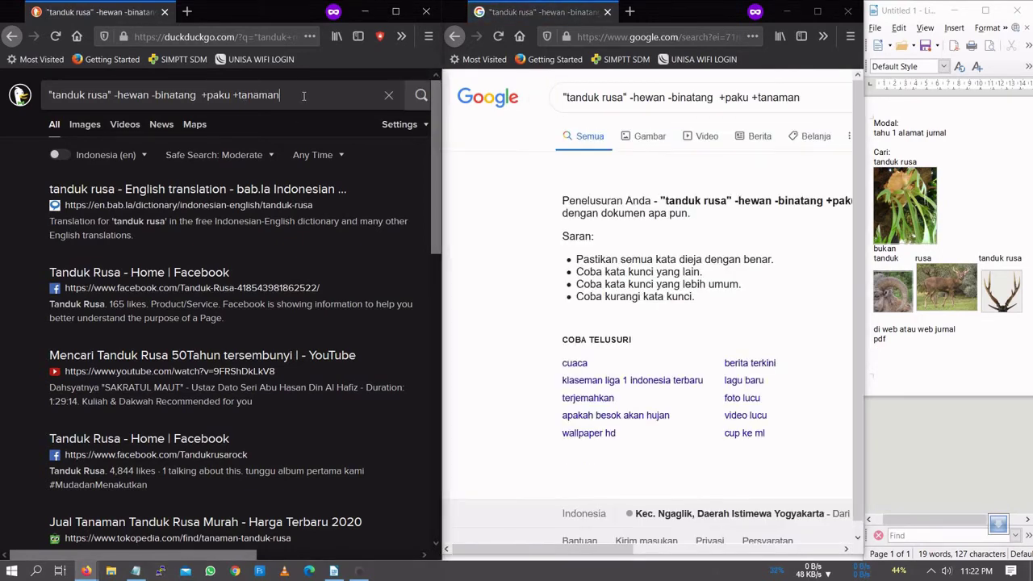
{"action": "key", "text": "Return"}
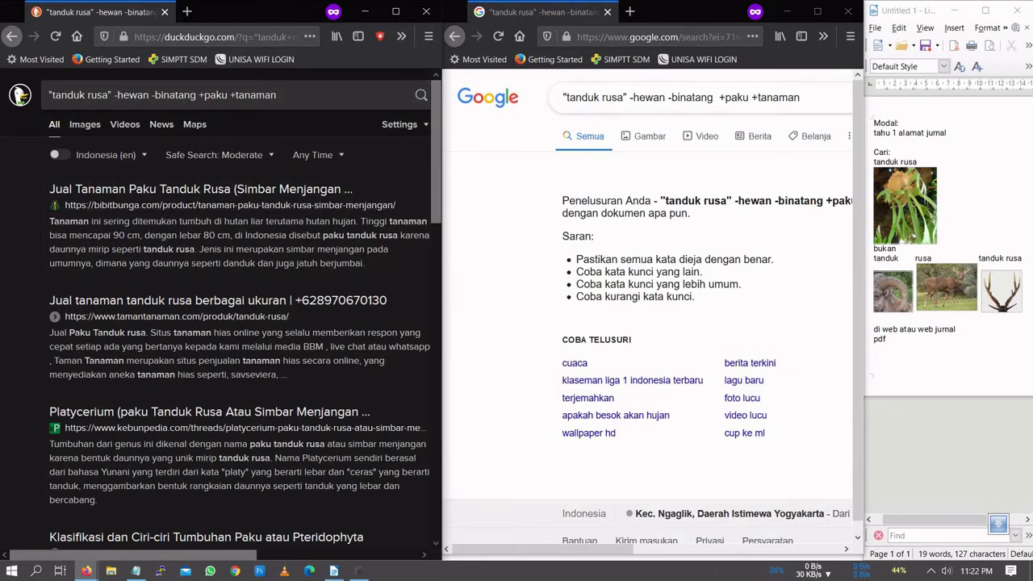
Replace all operators after the phrase in the Google query with paku and search for "tanduk rusa" paku
{"action": "left_click_drag", "start_coordinate": [630, 97], "coordinate": [802, 98]}
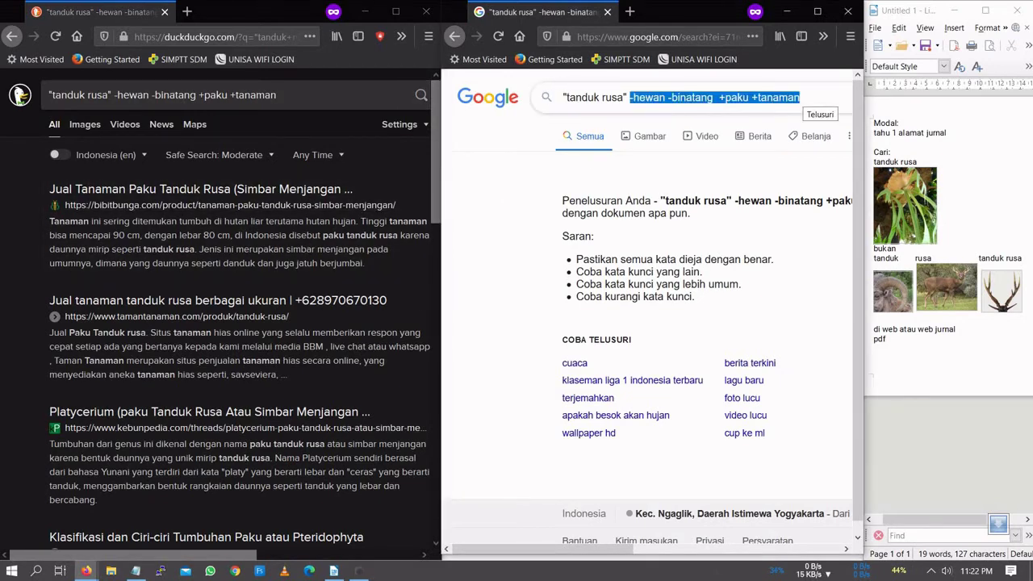
{"action": "type", "text": "pa"}
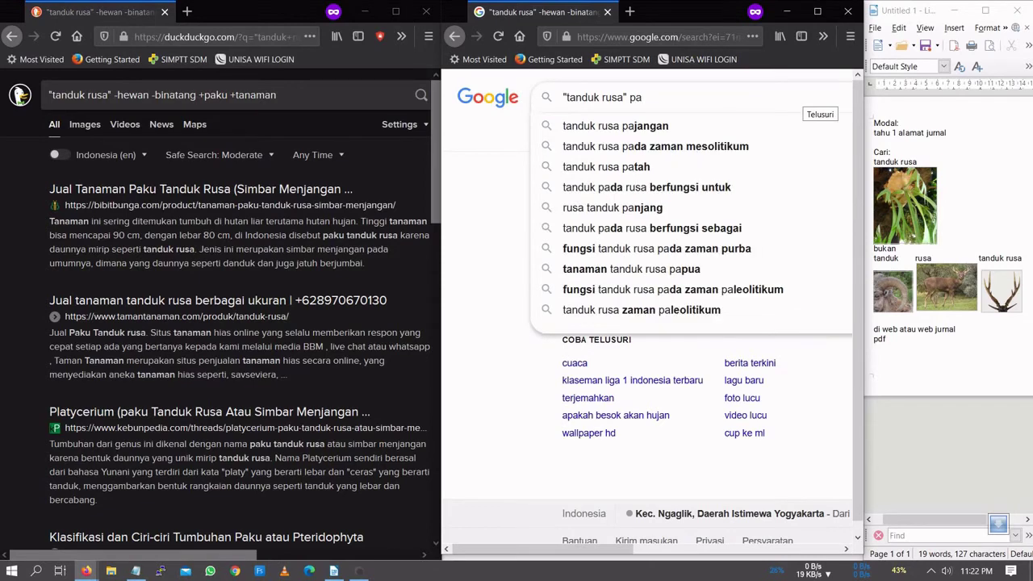
{"action": "type", "text": "ku"}
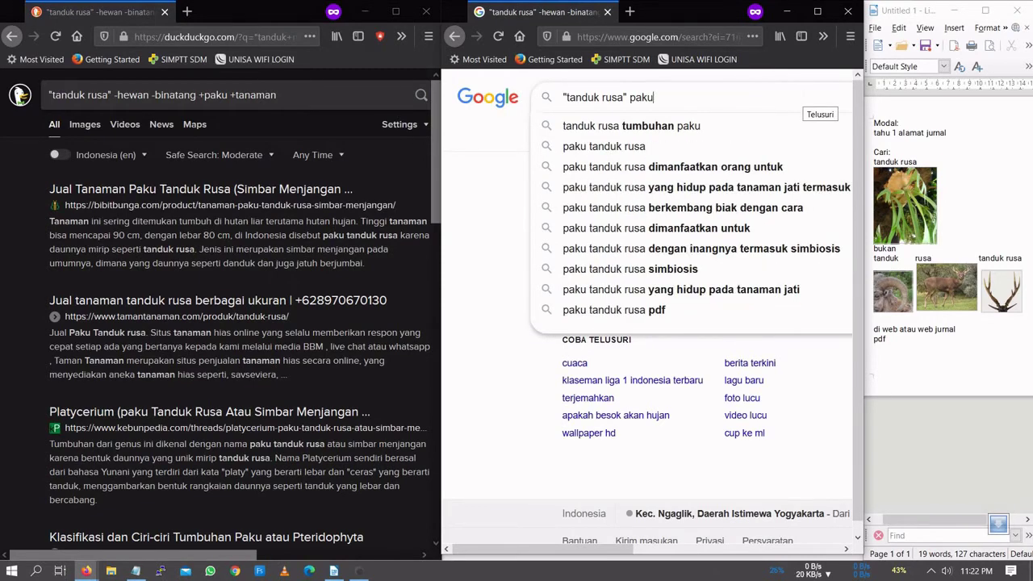
{"action": "key", "text": "Return"}
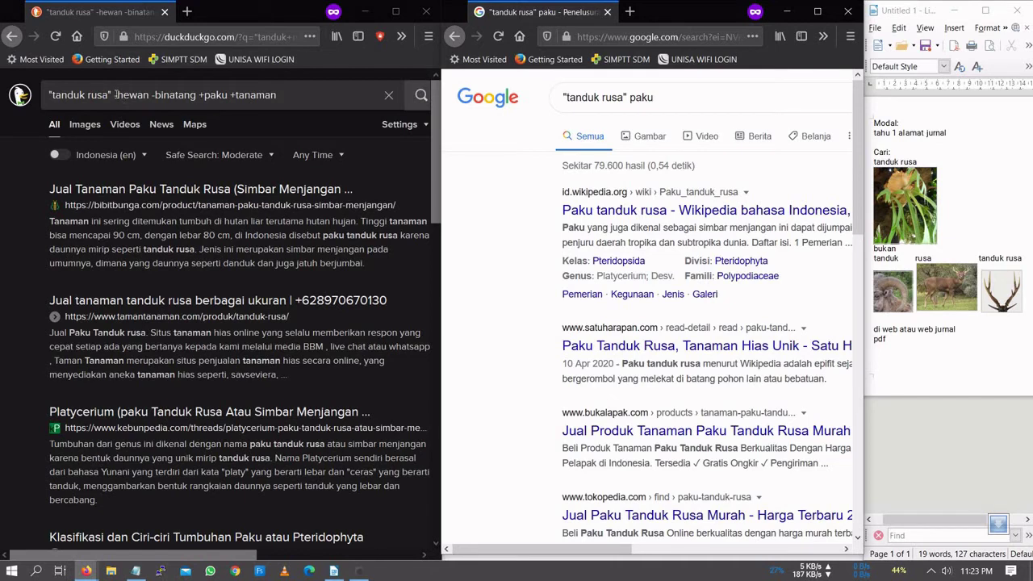
Remove -hewan -binatang from the DuckDuckGo query and search for "tanduk rusa" +paku +tanaman
{"action": "left_click_drag", "start_coordinate": [115, 94], "coordinate": [199, 96]}
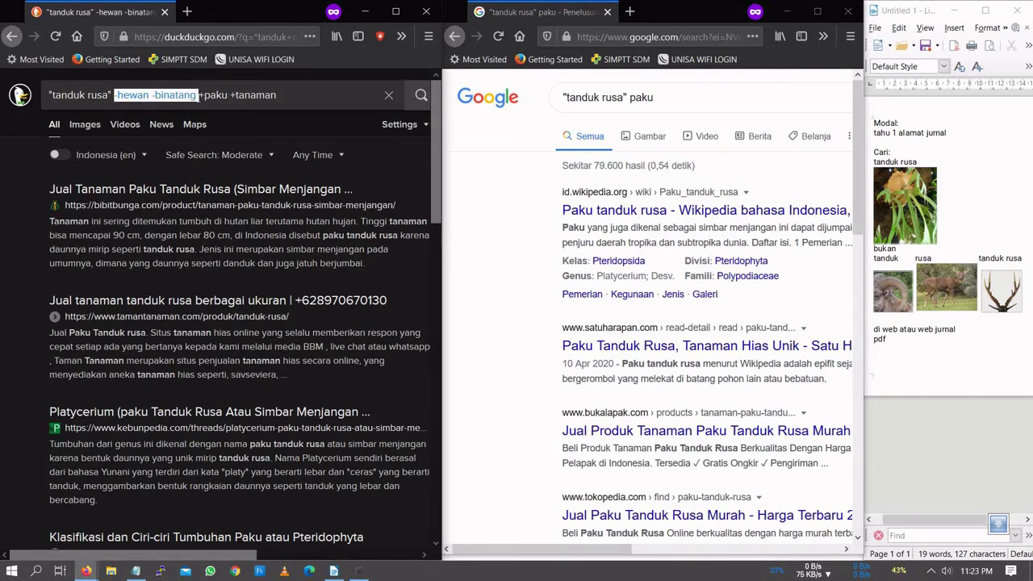
{"action": "key", "text": "BackSpace"}
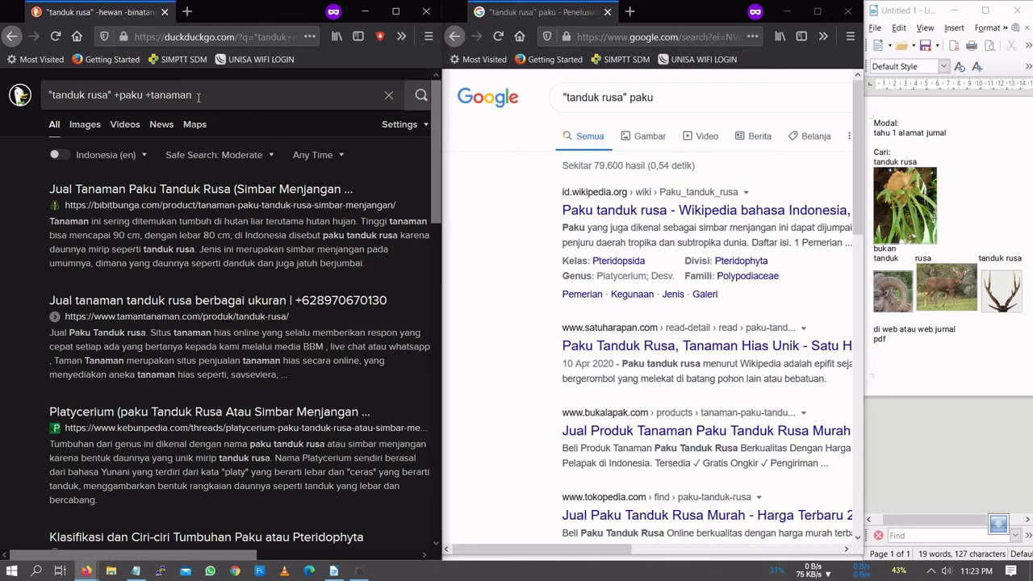
{"action": "key", "text": "Return"}
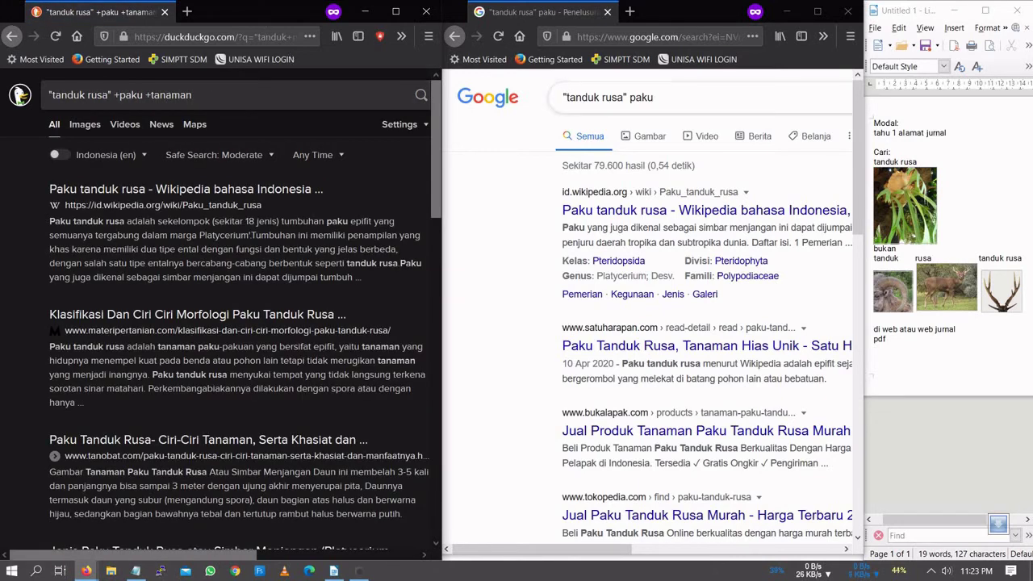
Append tanaman to the Google query and search for "tanduk rusa" paku tanaman
{"action": "key", "text": "alt+Tab"}
{"action": "type", "text": "ta"}
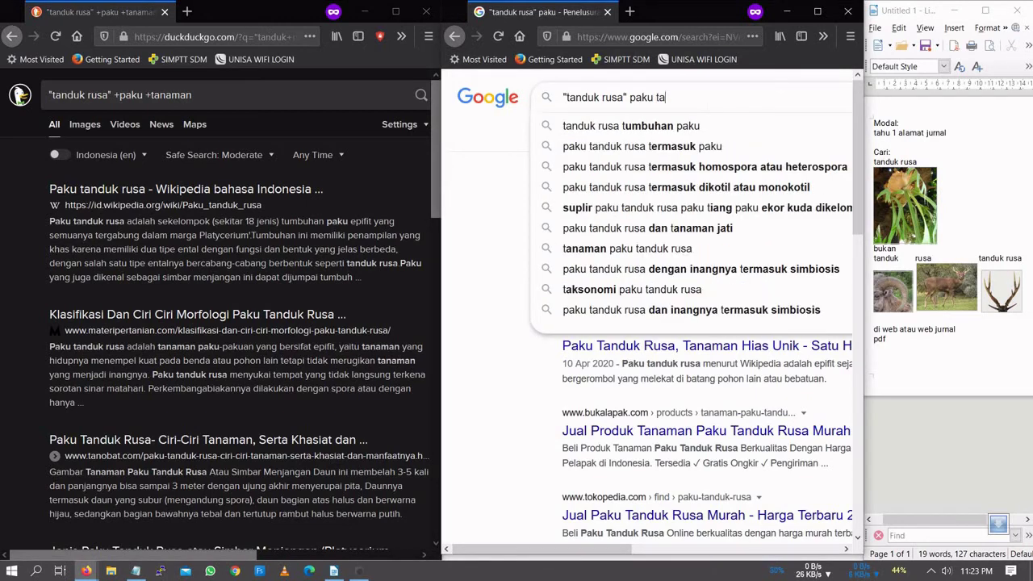
{"action": "type", "text": "nam"}
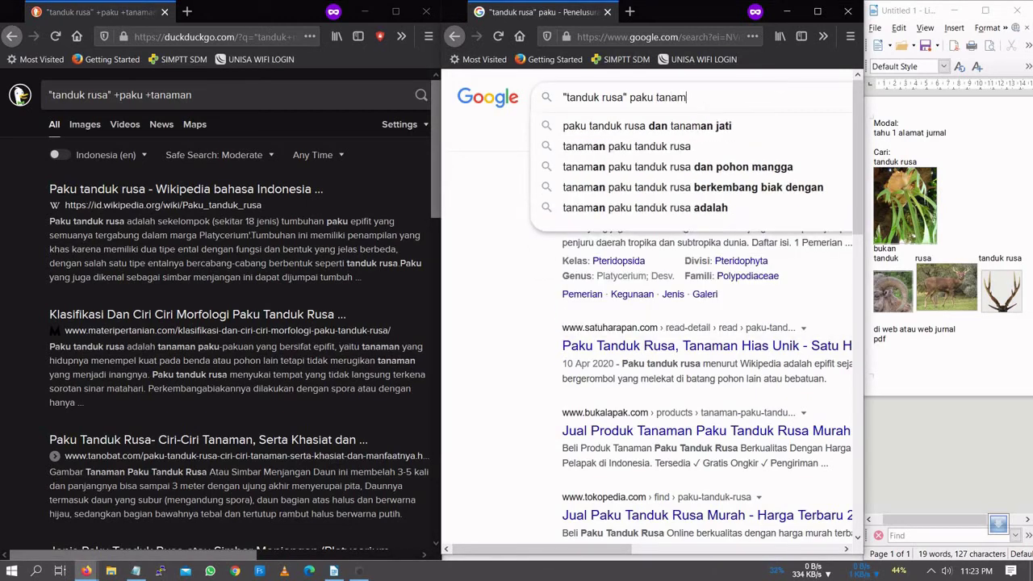
{"action": "type", "text": "an"}
{"action": "key", "text": "Return"}
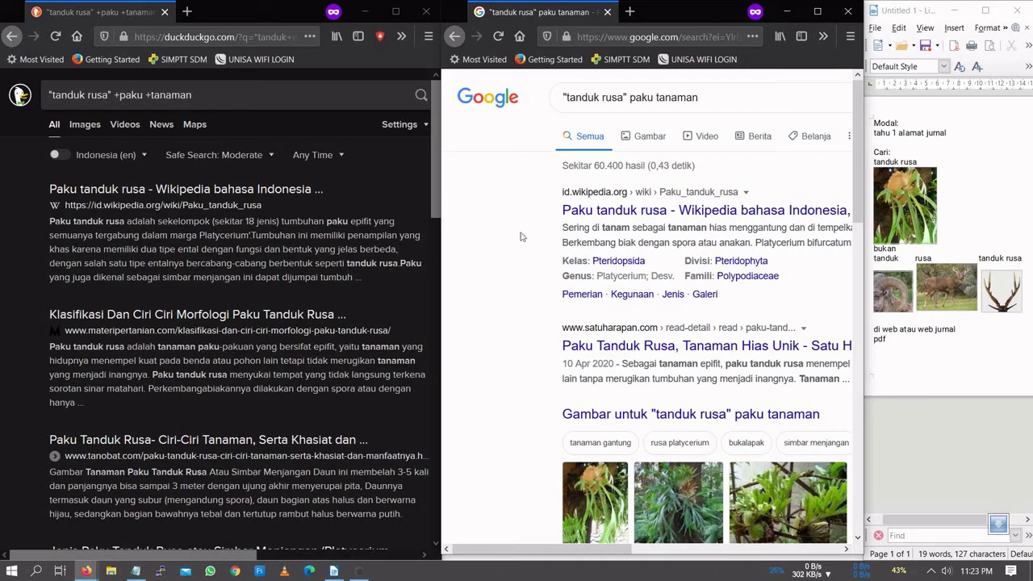
Append site:id.wikipedia.org to the "tanduk rusa" +paku +tanaman query in DuckDuckGo
{"action": "left_click", "coordinate": [230, 102]}
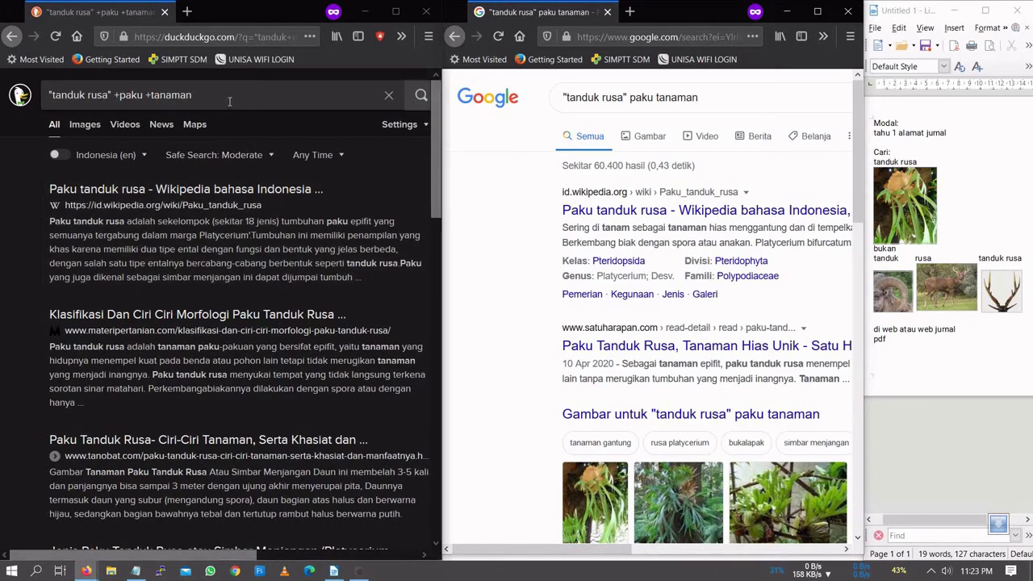
{"action": "type", "text": "s"}
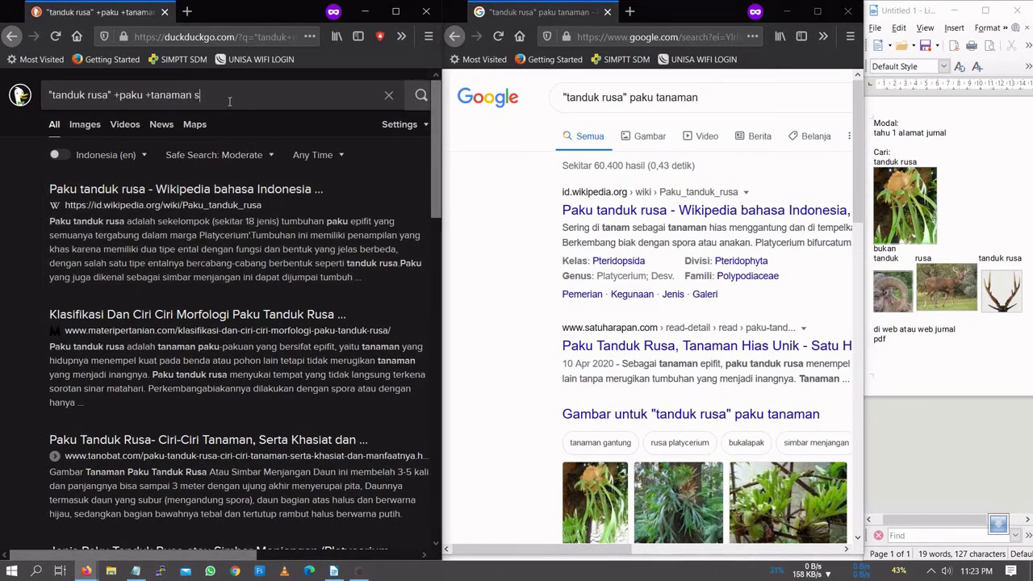
{"action": "type", "text": "ite:id.wikipedia.org"}
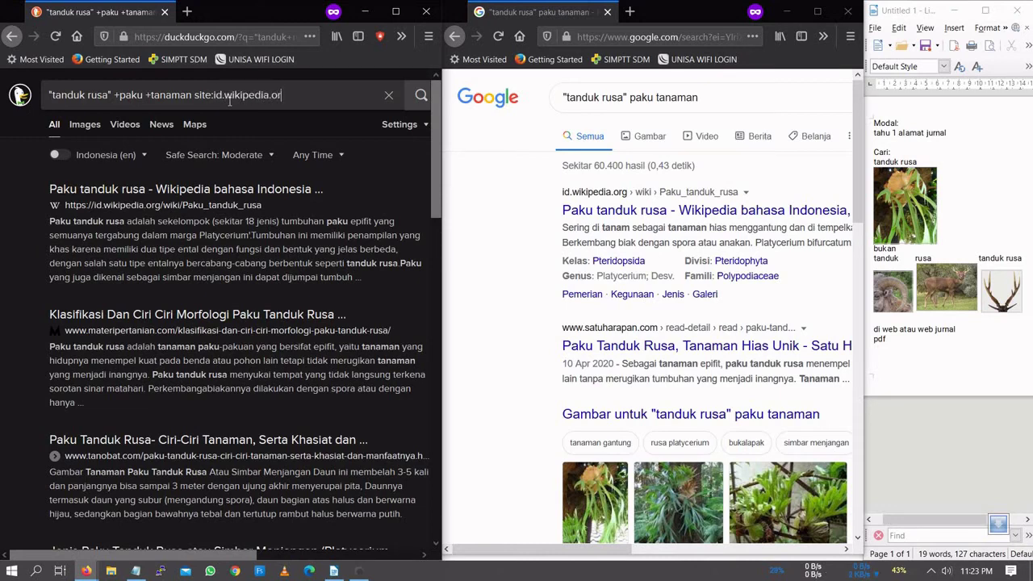
Copy the site:id.wikipedia.org operator from DuckDuckGo to the end of the Google query and run the Google search
{"action": "key", "text": "ctrl+shift+Left"}
{"action": "key", "text": "ctrl+shift+Left"}
{"action": "key", "text": "ctrl+shift+Left"}
{"action": "key", "text": "shift+Left"}
{"action": "key", "text": "shift+Left"}
{"action": "key", "text": "shift+Left"}
{"action": "key", "text": "shift+Left"}
{"action": "key", "text": "shift+Left"}
{"action": "key", "text": "ctrl+c"}
{"action": "left_click", "coordinate": [701, 97]}
{"action": "key", "text": "ctrl+v"}
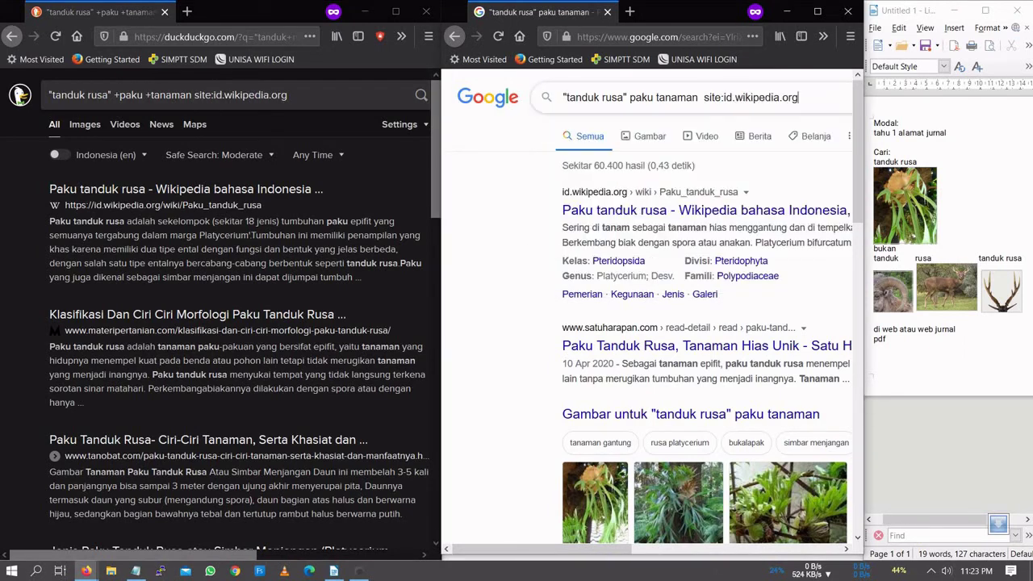
{"action": "key", "text": "Return"}
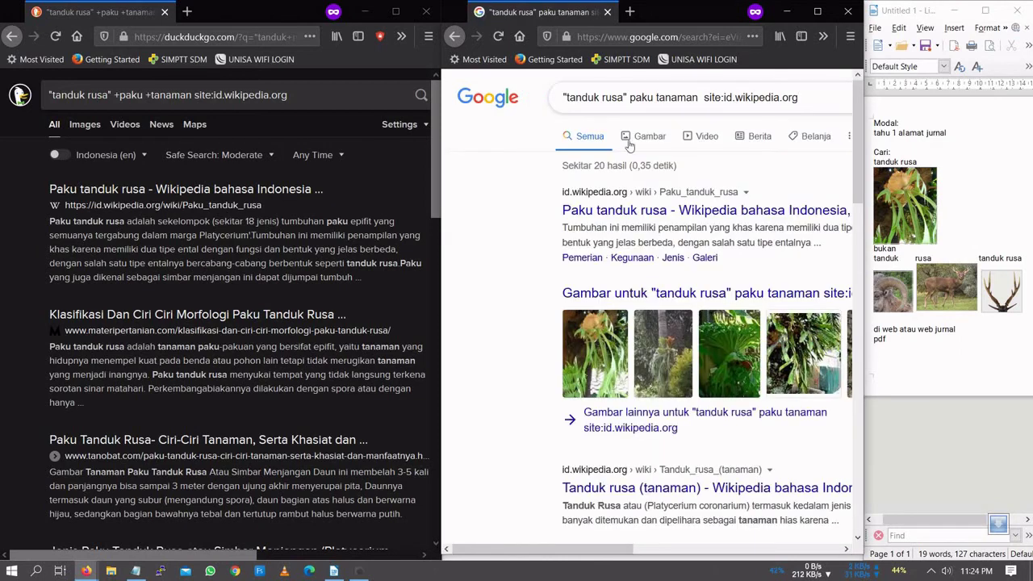
Run the DuckDuckGo search restricted to id.wikipedia.org and look through its results
{"action": "left_click", "coordinate": [348, 94]}
{"action": "key", "text": "Return"}
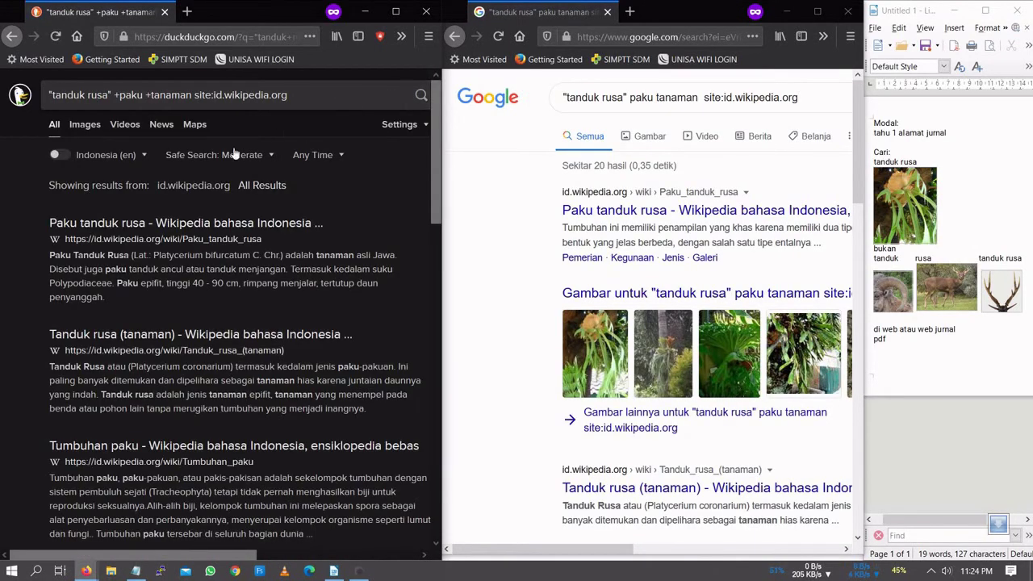
{"action": "scroll", "coordinate": [241, 176], "scroll_direction": "down", "scroll_amount": 3}
{"action": "scroll", "coordinate": [245, 175], "scroll_direction": "down", "scroll_amount": 6}
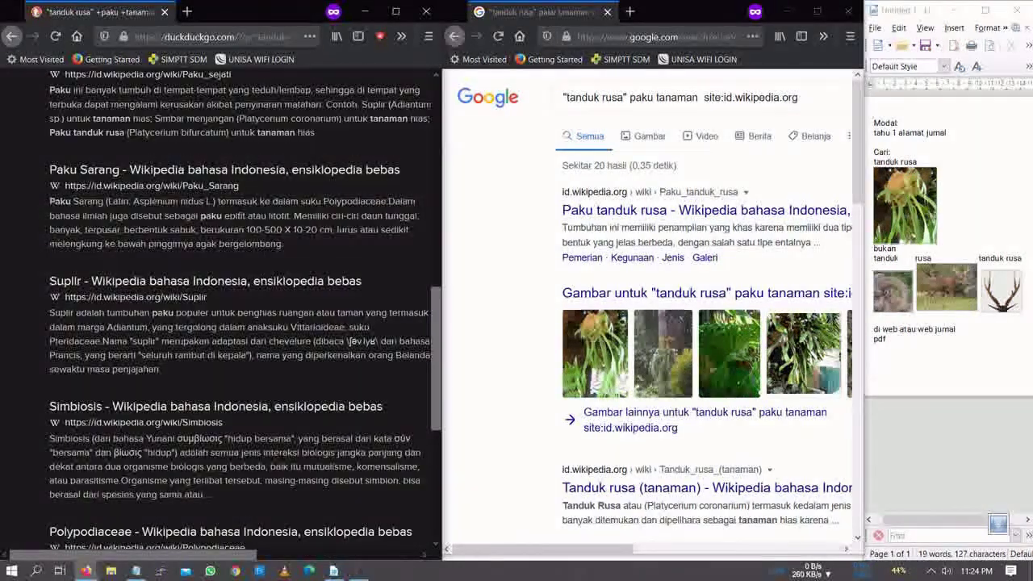
{"action": "scroll", "coordinate": [665, 229], "scroll_direction": "down", "scroll_amount": 5}
{"action": "scroll", "coordinate": [666, 228], "scroll_direction": "up", "scroll_amount": 4}
{"action": "scroll", "coordinate": [665, 228], "scroll_direction": "up", "scroll_amount": 1}
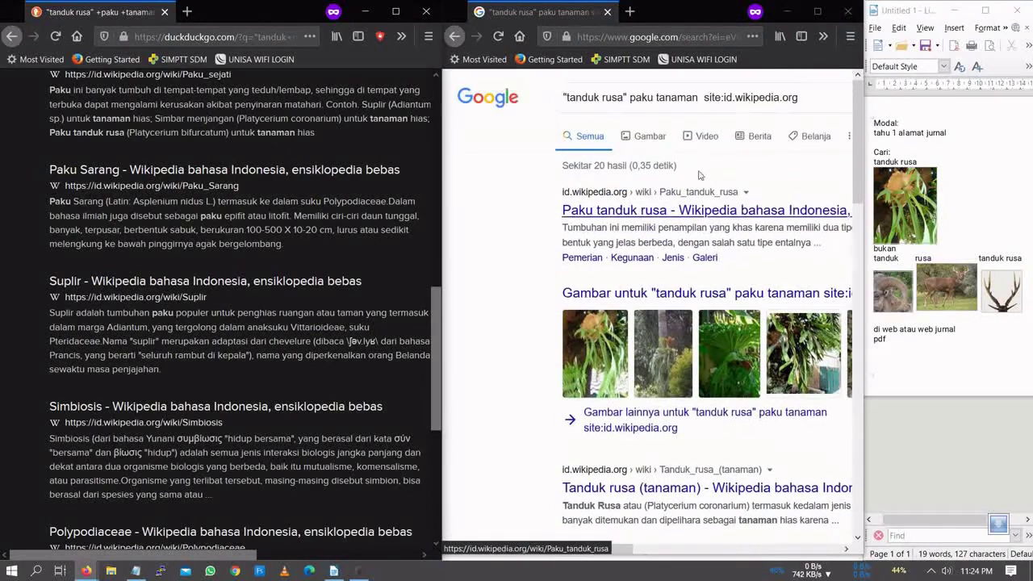
{"action": "scroll", "coordinate": [323, 218], "scroll_direction": "up", "scroll_amount": 7}
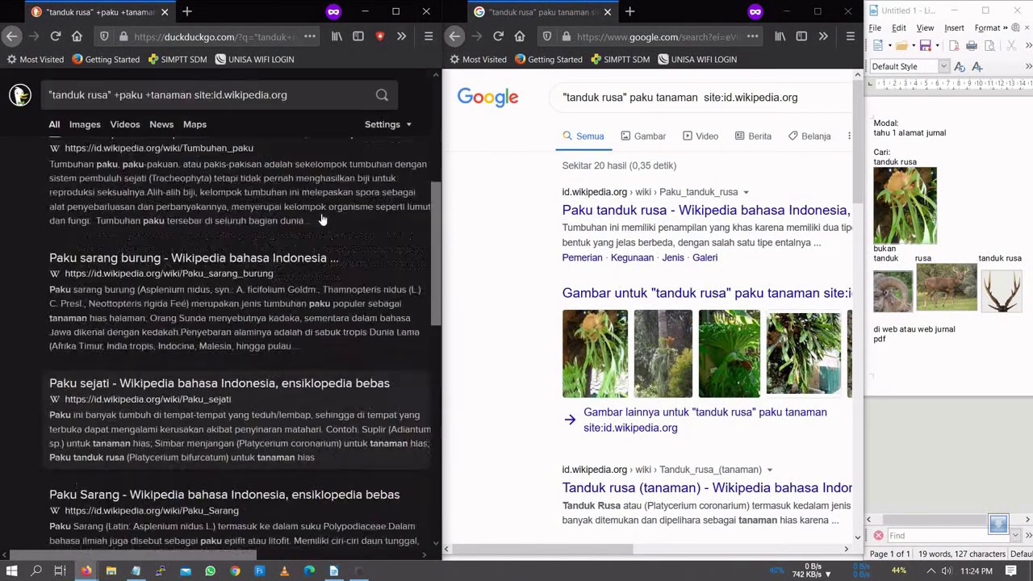
Replace site:id.wikipedia.org with filetype:pdf in the DuckDuckGo query
{"action": "left_click_drag", "start_coordinate": [193, 95], "coordinate": [307, 99]}
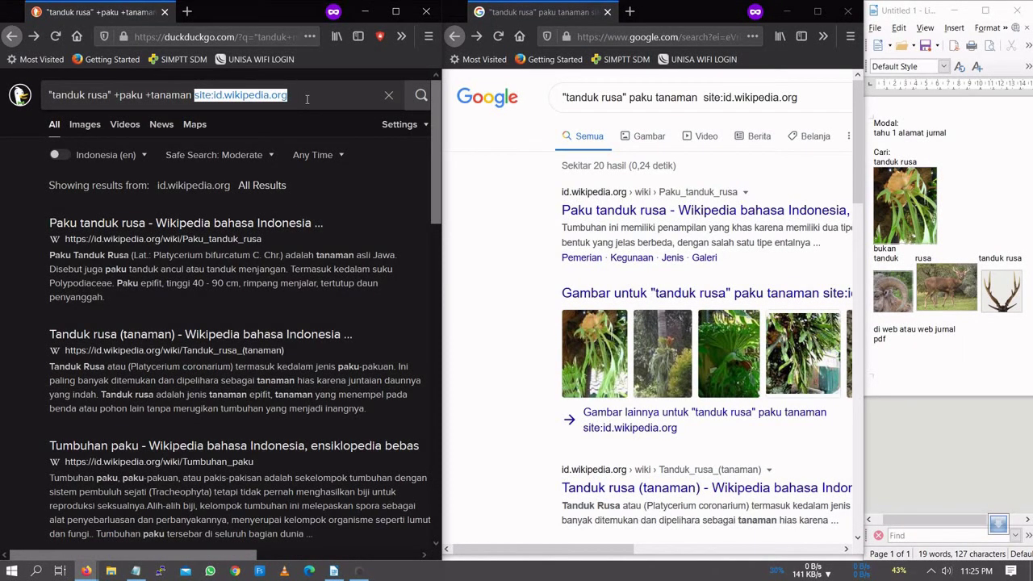
{"action": "type", "text": "fil"}
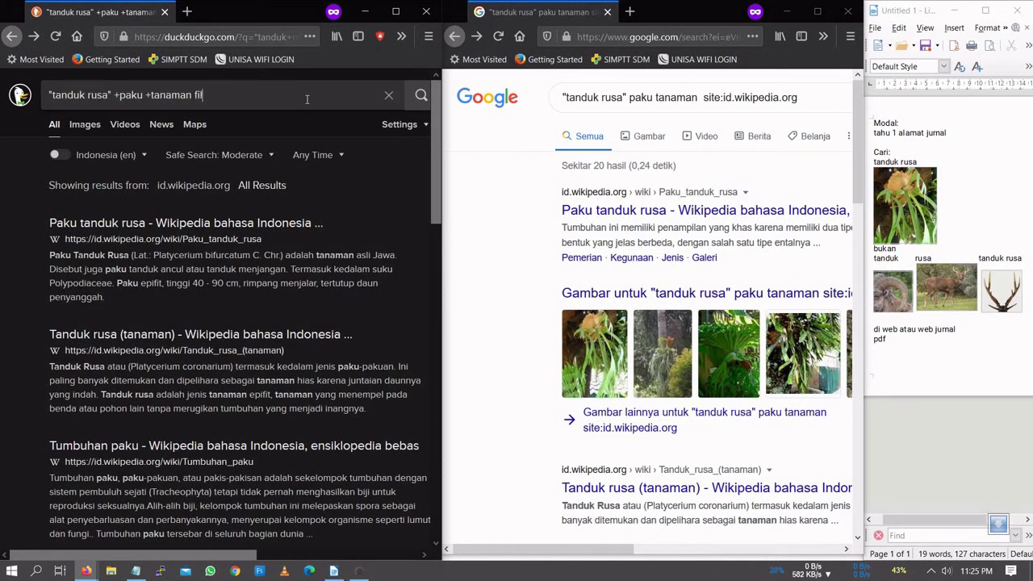
{"action": "type", "text": "etype:pdf"}
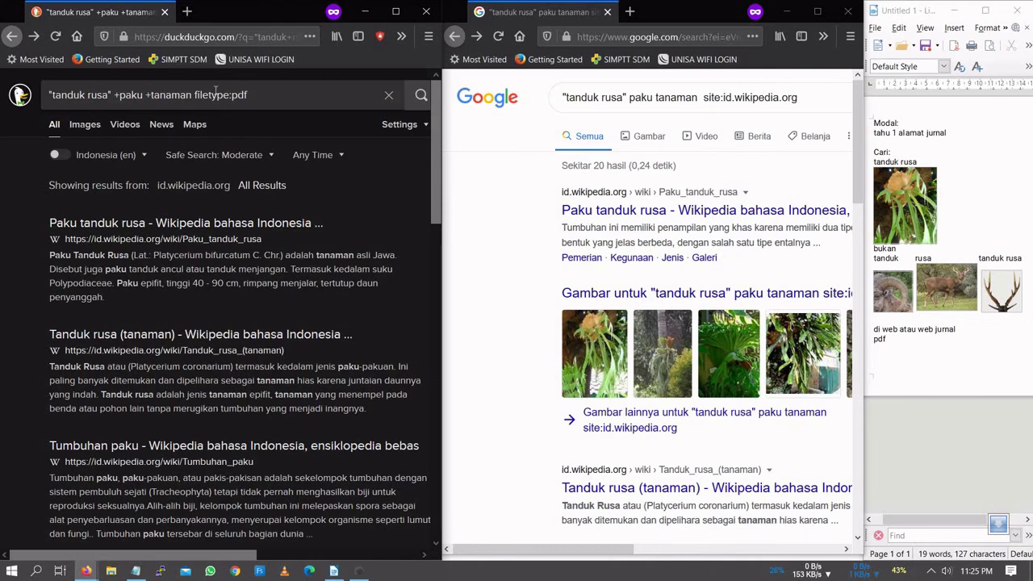
Copy filetype:pdf from DuckDuckGo over the site:id.wikipedia.org operator in the Google query and run the Google search
{"action": "left_click_drag", "start_coordinate": [194, 95], "coordinate": [251, 101]}
{"action": "right_click", "coordinate": [244, 98]}
{"action": "left_click", "coordinate": [288, 137]}
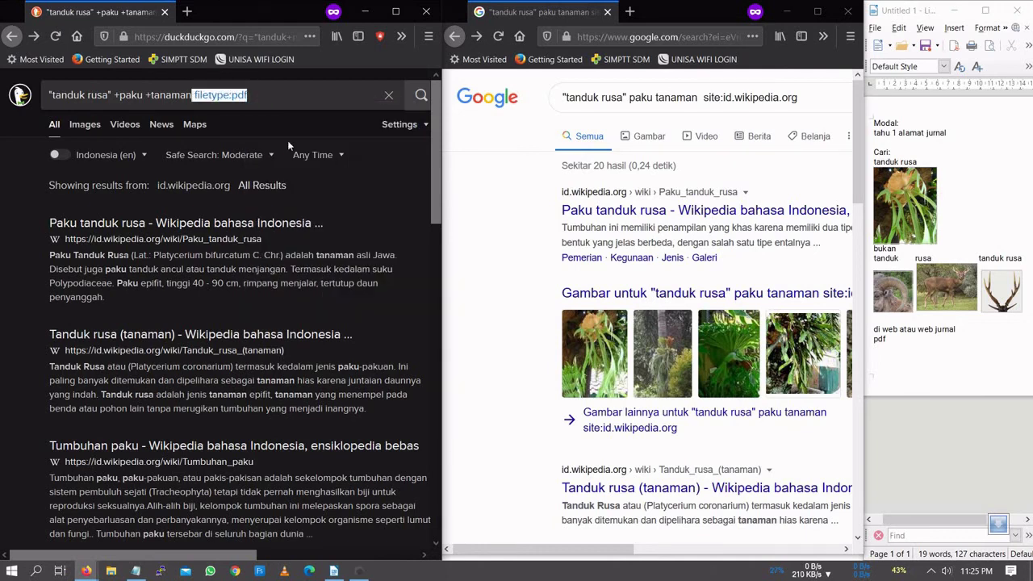
{"action": "left_click_drag", "start_coordinate": [800, 97], "coordinate": [699, 97]}
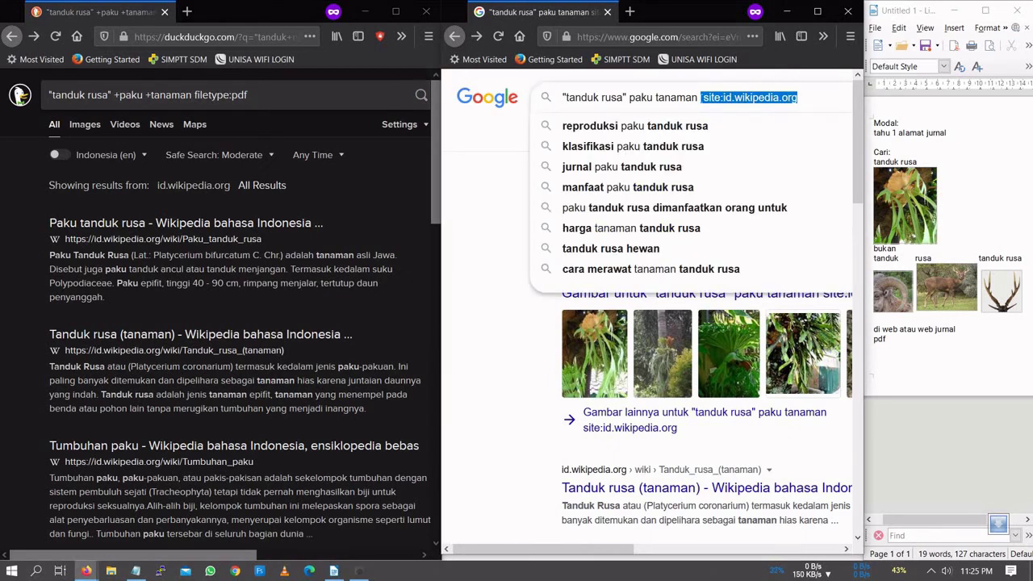
{"action": "key", "text": "ctrl+v"}
{"action": "key", "text": "Return"}
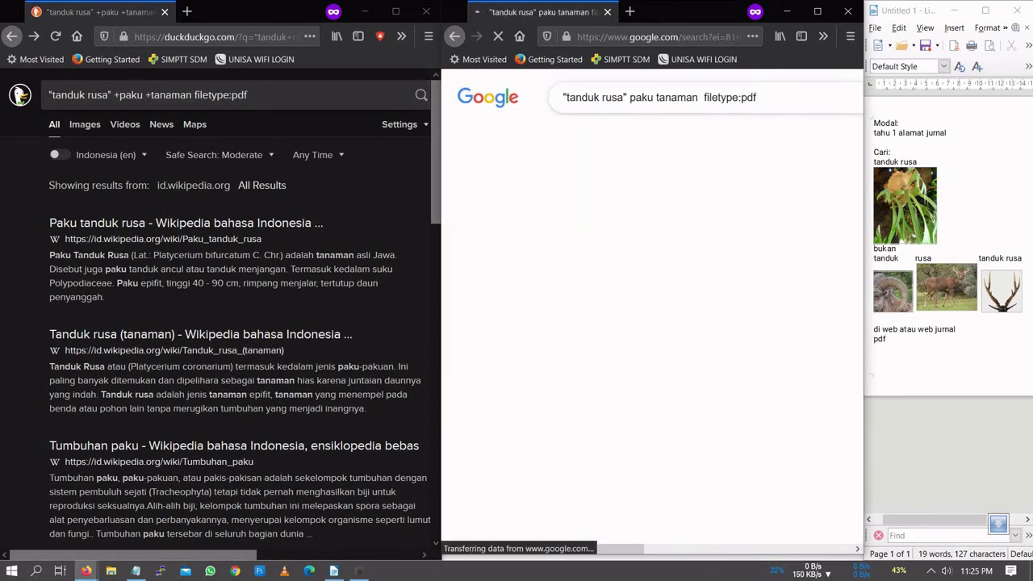
Run the DuckDuckGo search for "tanduk rusa" +paku +tanaman filetype:pdf and browse the PDF results in Google
{"action": "left_click", "coordinate": [192, 95]}
{"action": "left_click_drag", "start_coordinate": [192, 95], "coordinate": [255, 95]}
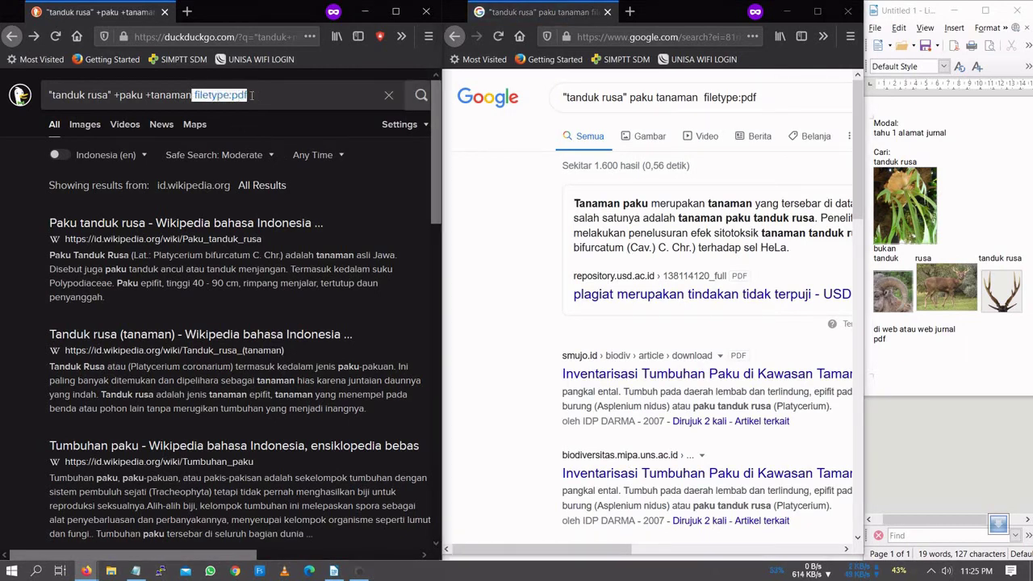
{"action": "key", "text": "Return"}
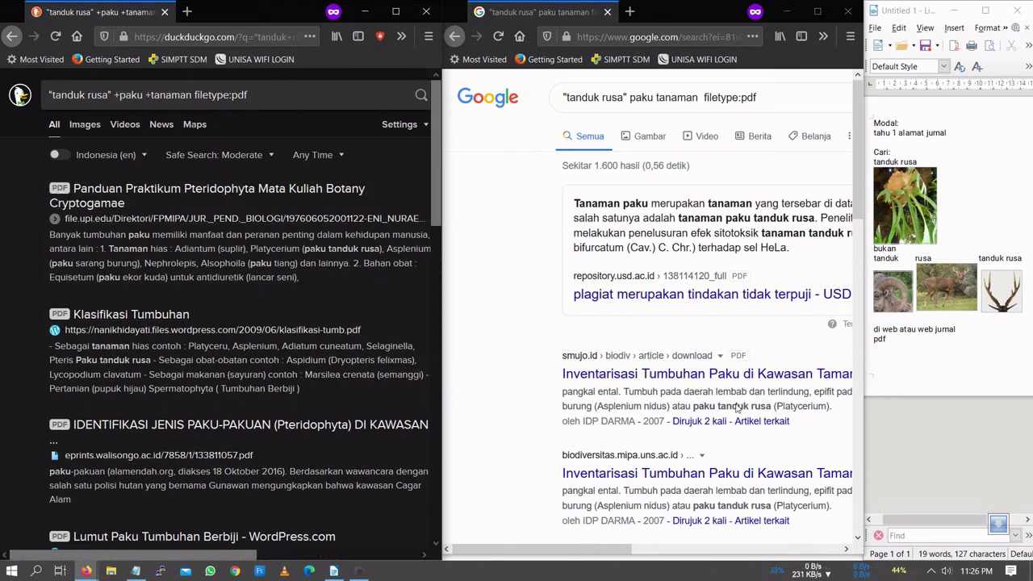
{"action": "scroll", "coordinate": [703, 436], "scroll_direction": "down", "scroll_amount": 3}
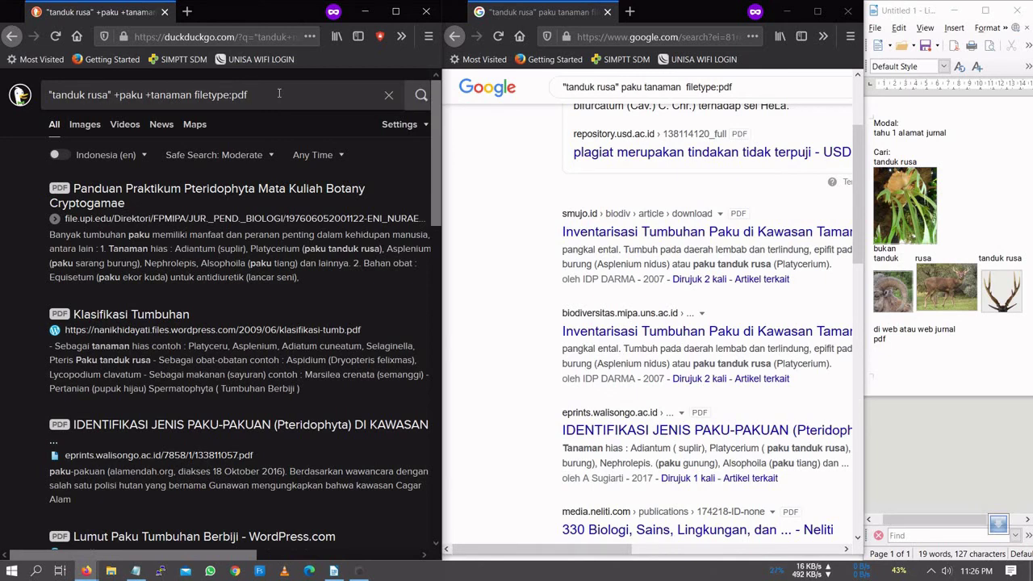
Add site: to the DuckDuckGo query, append site:proquest.com to the Google filetype:pdf query, copy that operator and search Google
{"action": "type", "text": "te:"}
{"action": "left_click", "coordinate": [738, 87]}
{"action": "key", "text": "Escape"}
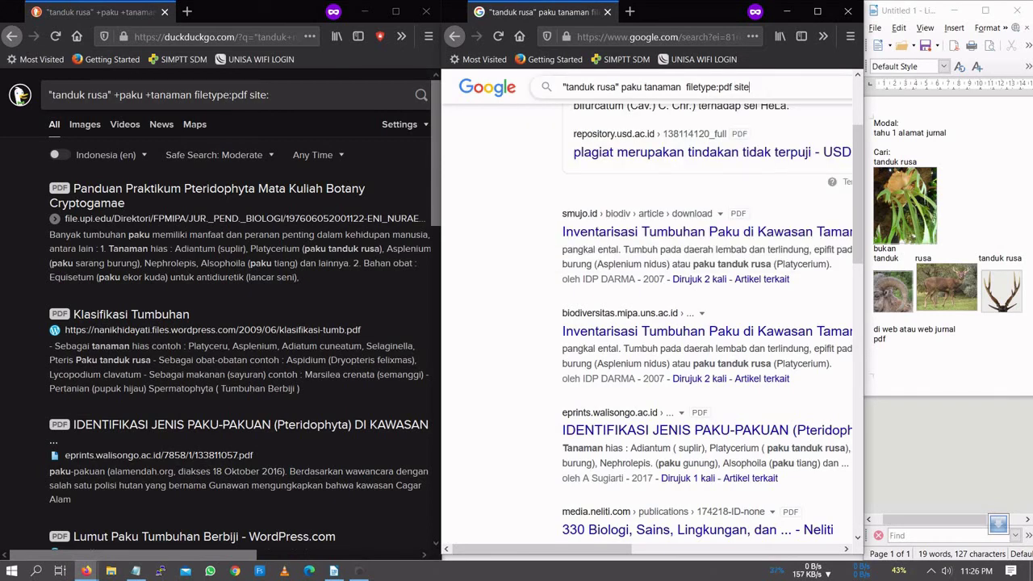
{"action": "type", "text": "site:proquest.com"}
{"action": "key", "text": "ctrl+shift+Left"}
{"action": "key", "text": "ctrl+shift+Left"}
{"action": "key", "text": "ctrl+shift+Left"}
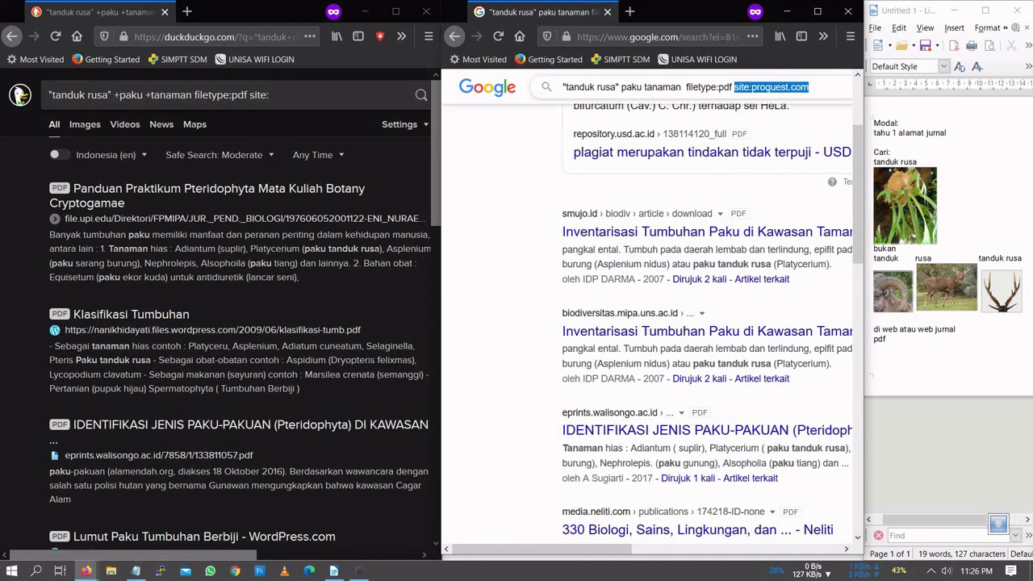
{"action": "key", "text": "Return"}
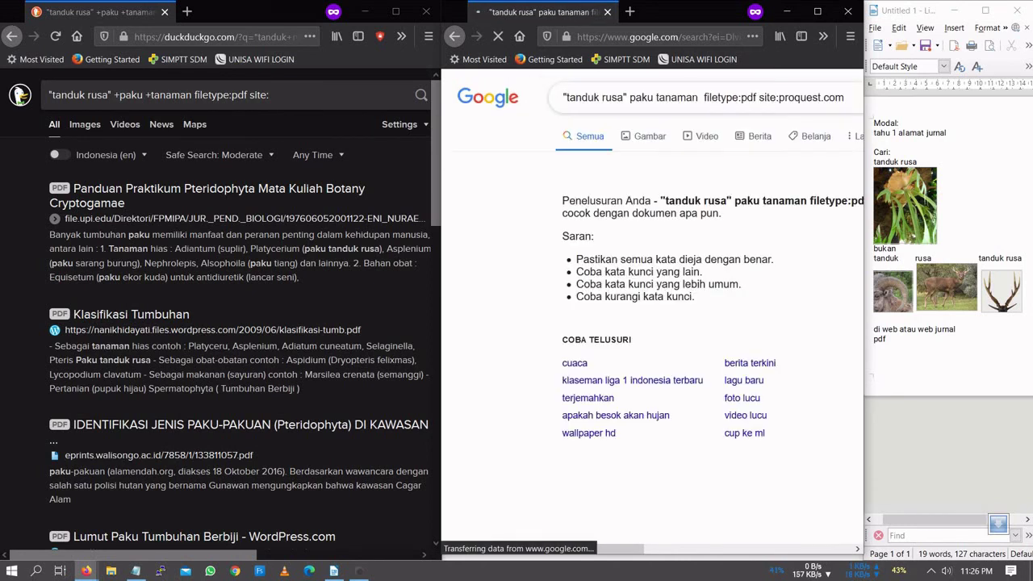
Complete the DuckDuckGo query's site operator as site:proquest.com from the copied text and run the search
{"action": "left_click", "coordinate": [302, 95]}
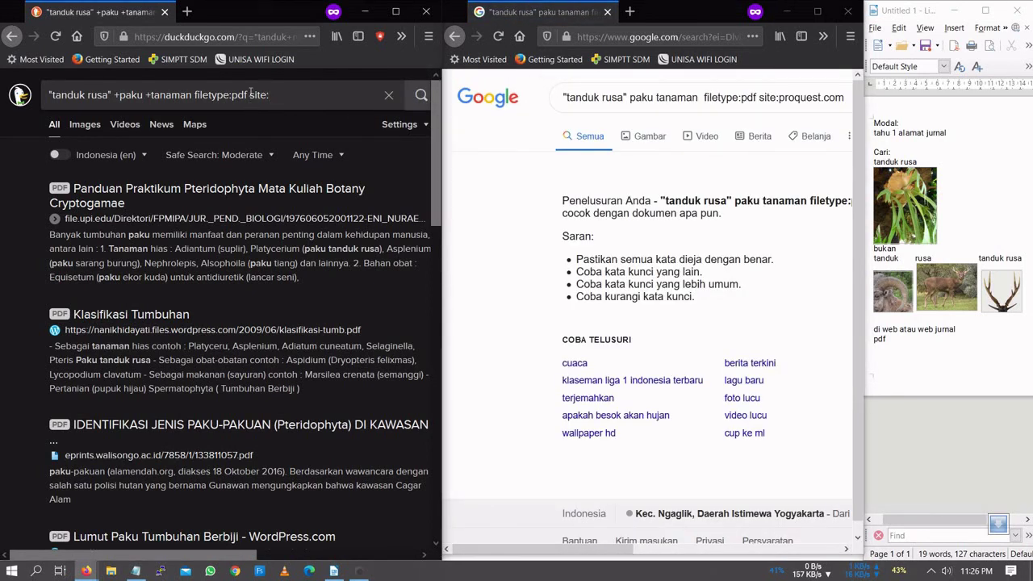
{"action": "key", "text": "ctrl+shift+Left"}
{"action": "key", "text": "ctrl+v"}
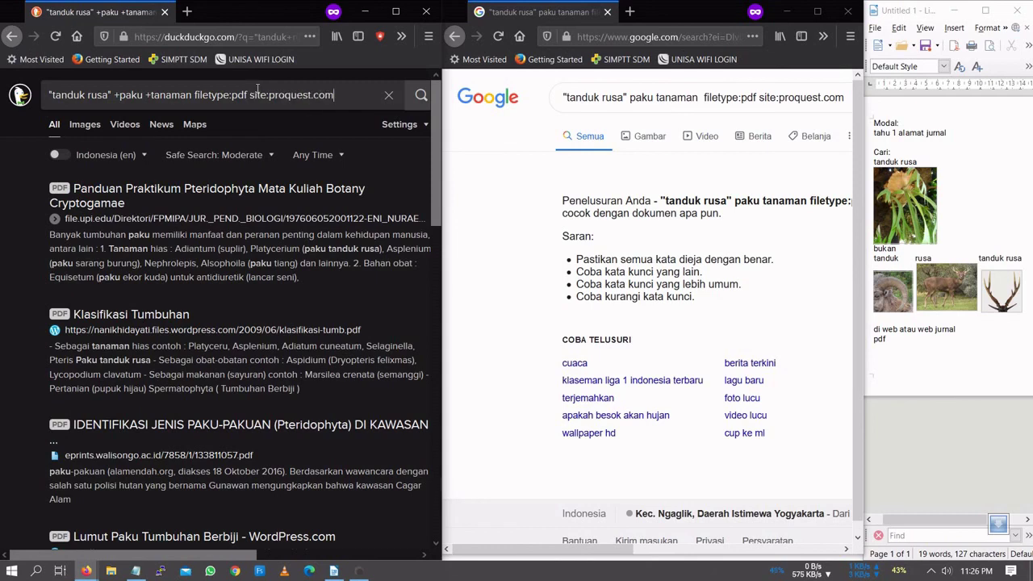
{"action": "key", "text": "Return"}
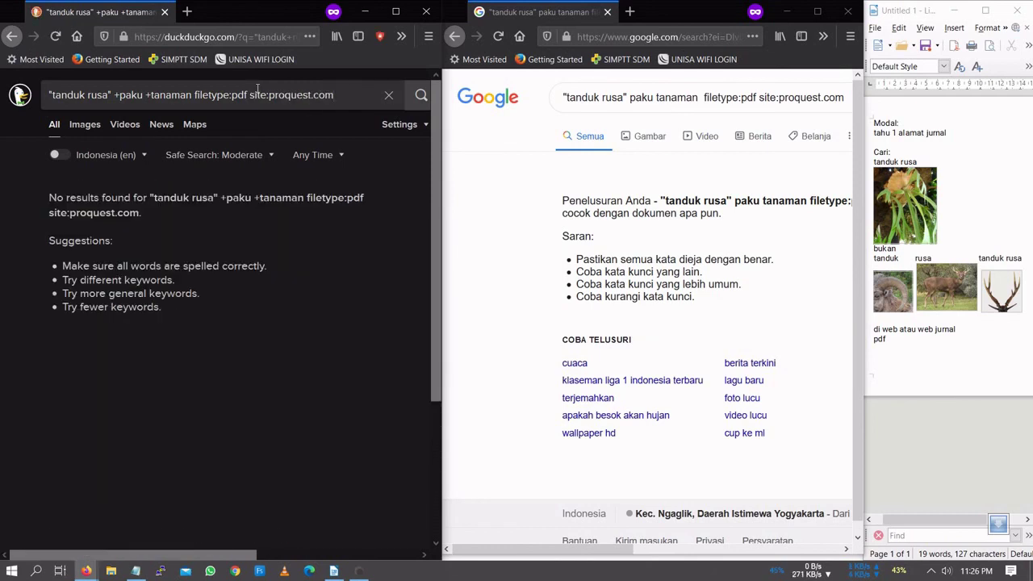